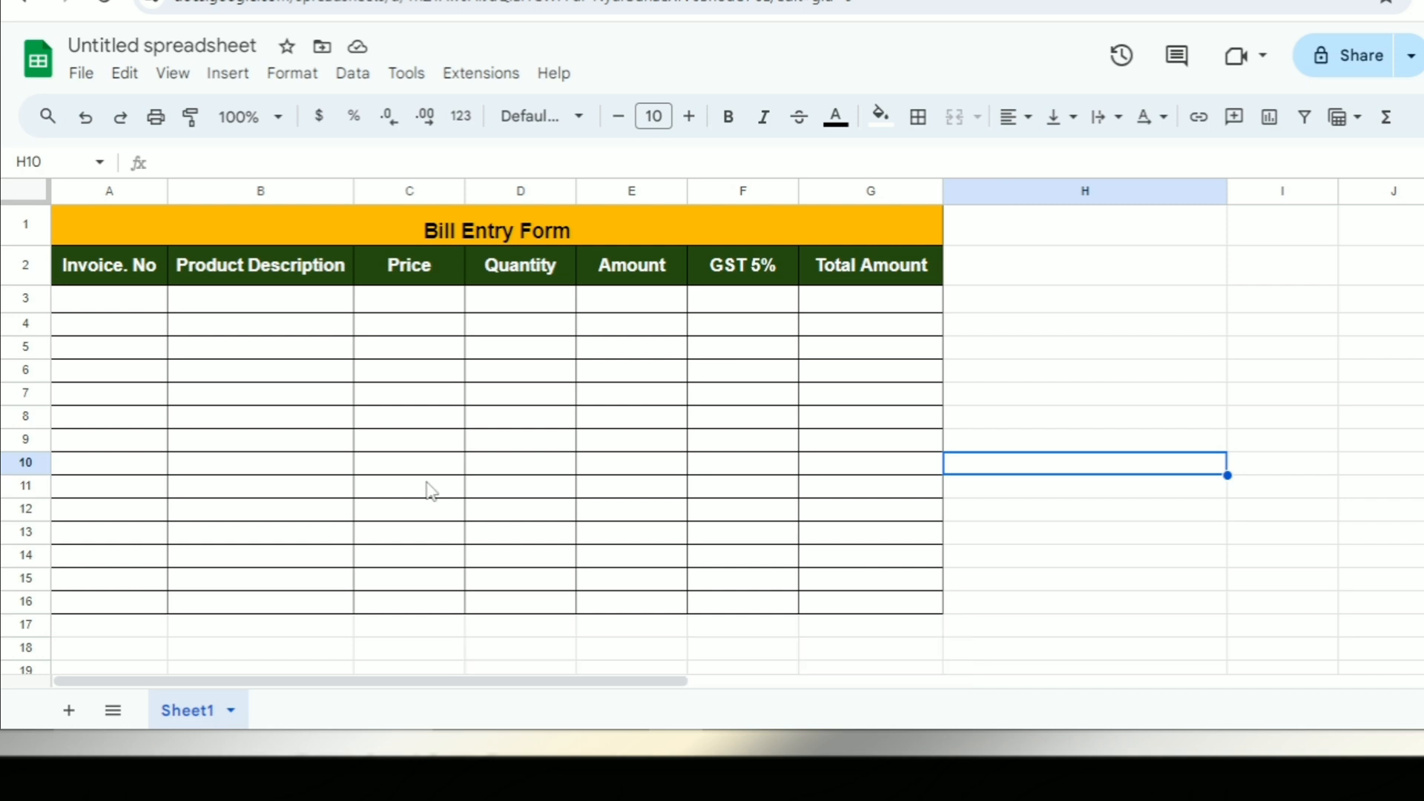
Fill in the invoice number and the product description Brush in row 3 of the bill entry form
{"action": "left_click", "coordinate": [157, 307]}
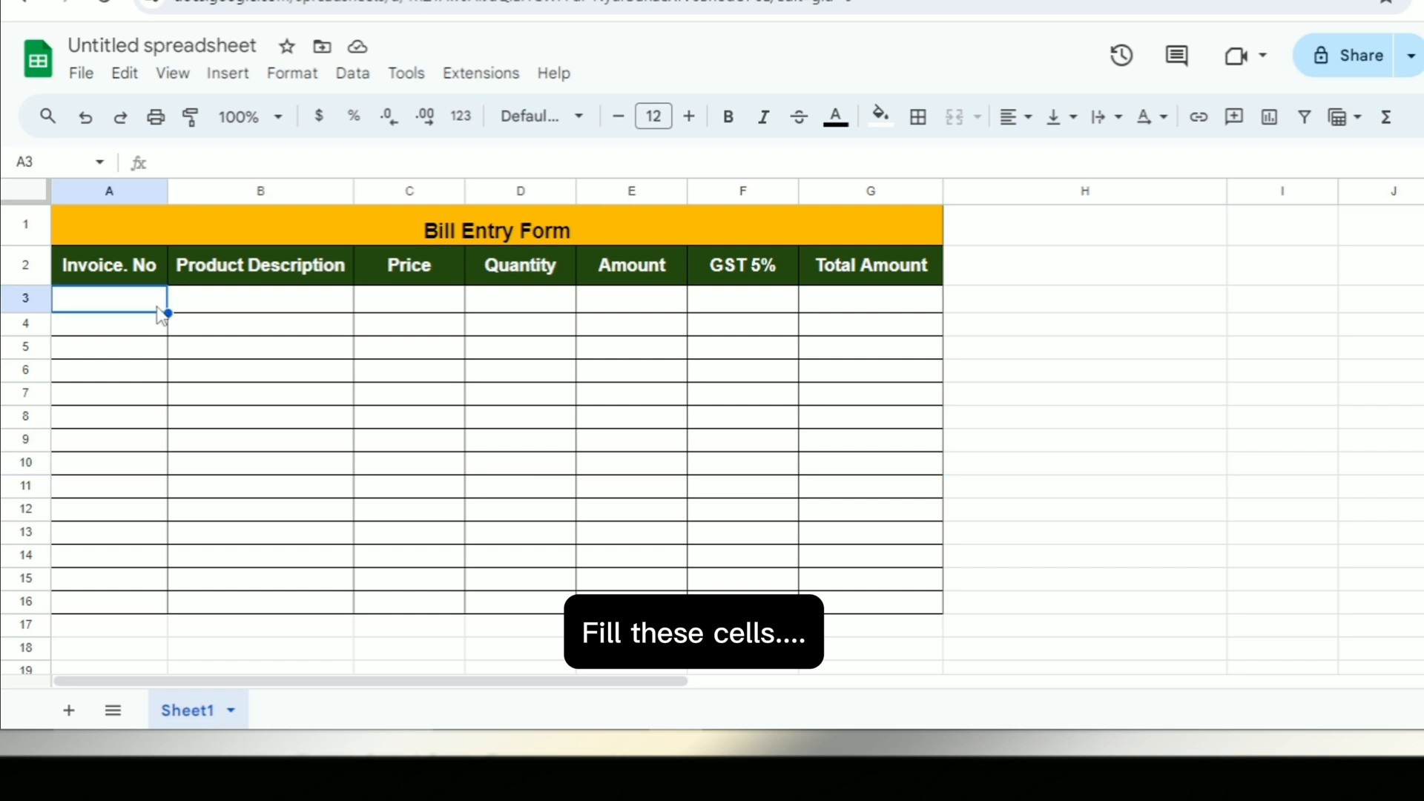
{"action": "type", "text": "11433"}
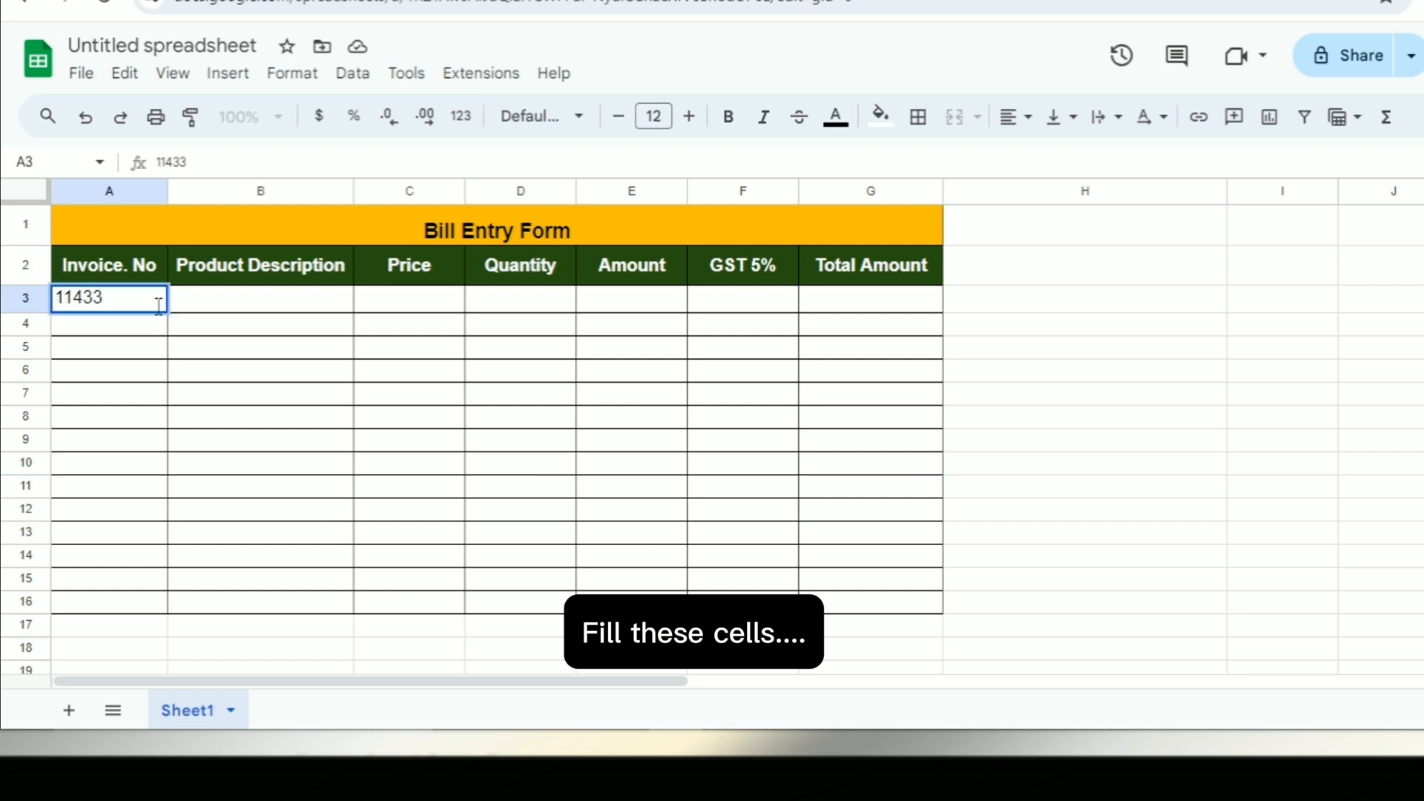
{"action": "type", "text": "2"}
{"action": "left_click", "coordinate": [226, 312]}
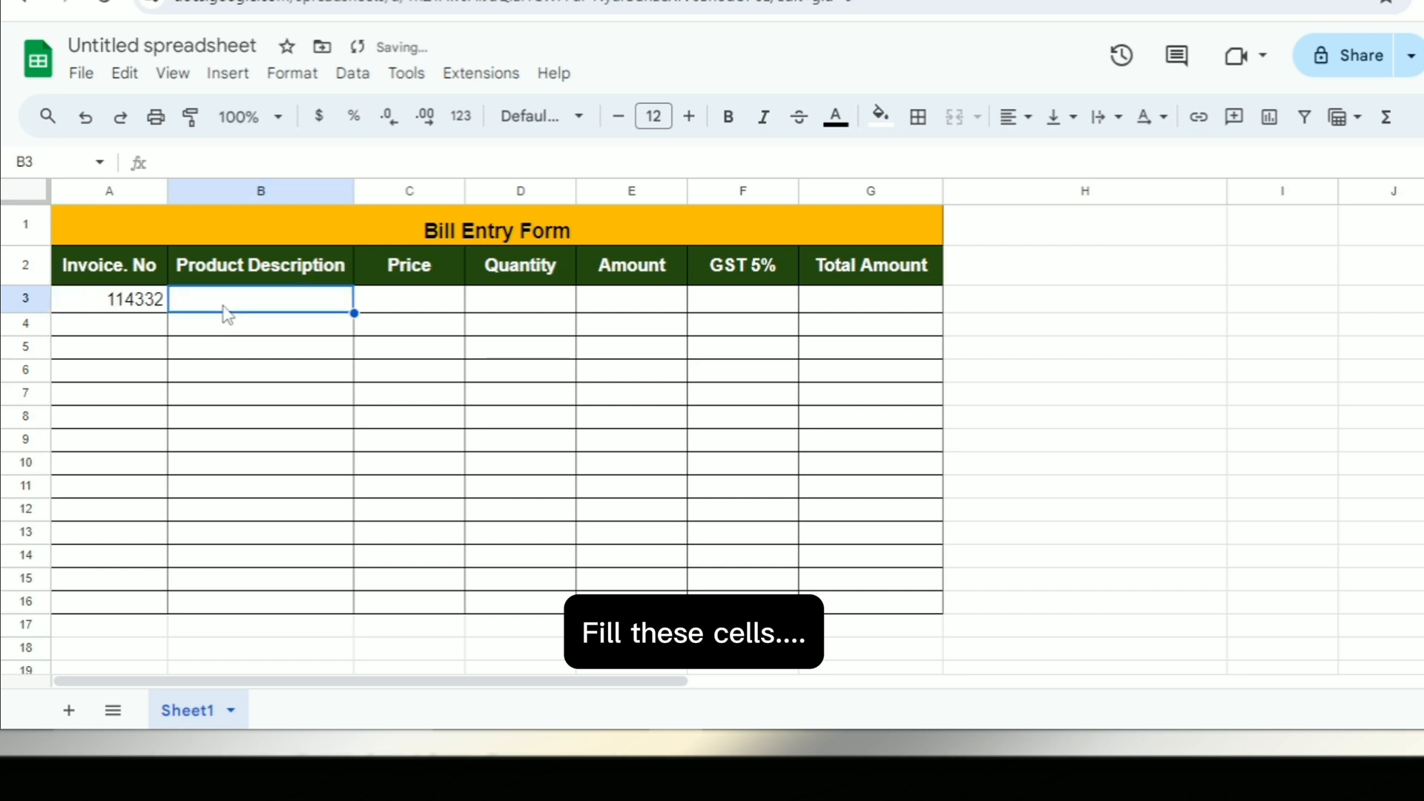
{"action": "type", "text": "Brush"}
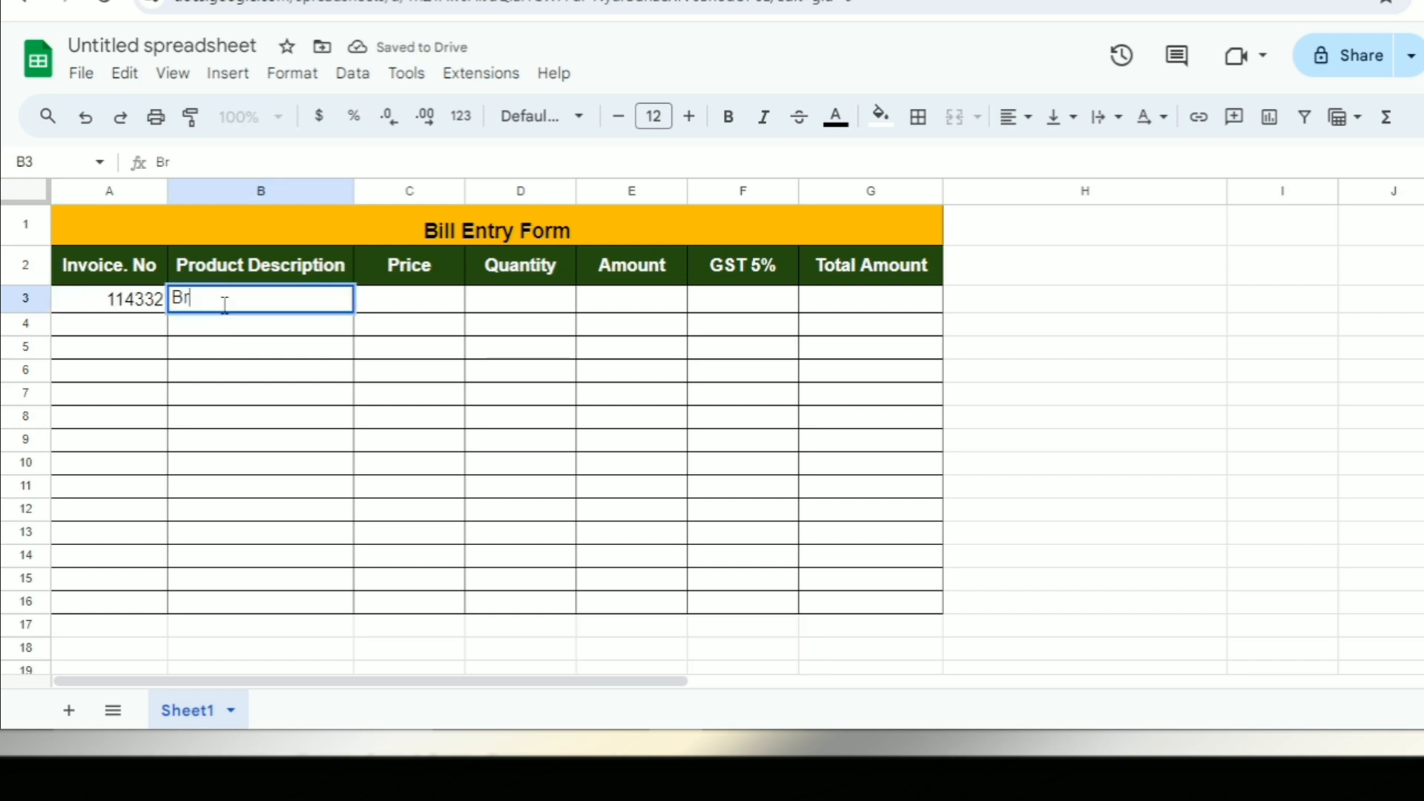
{"action": "key", "text": "Return"}
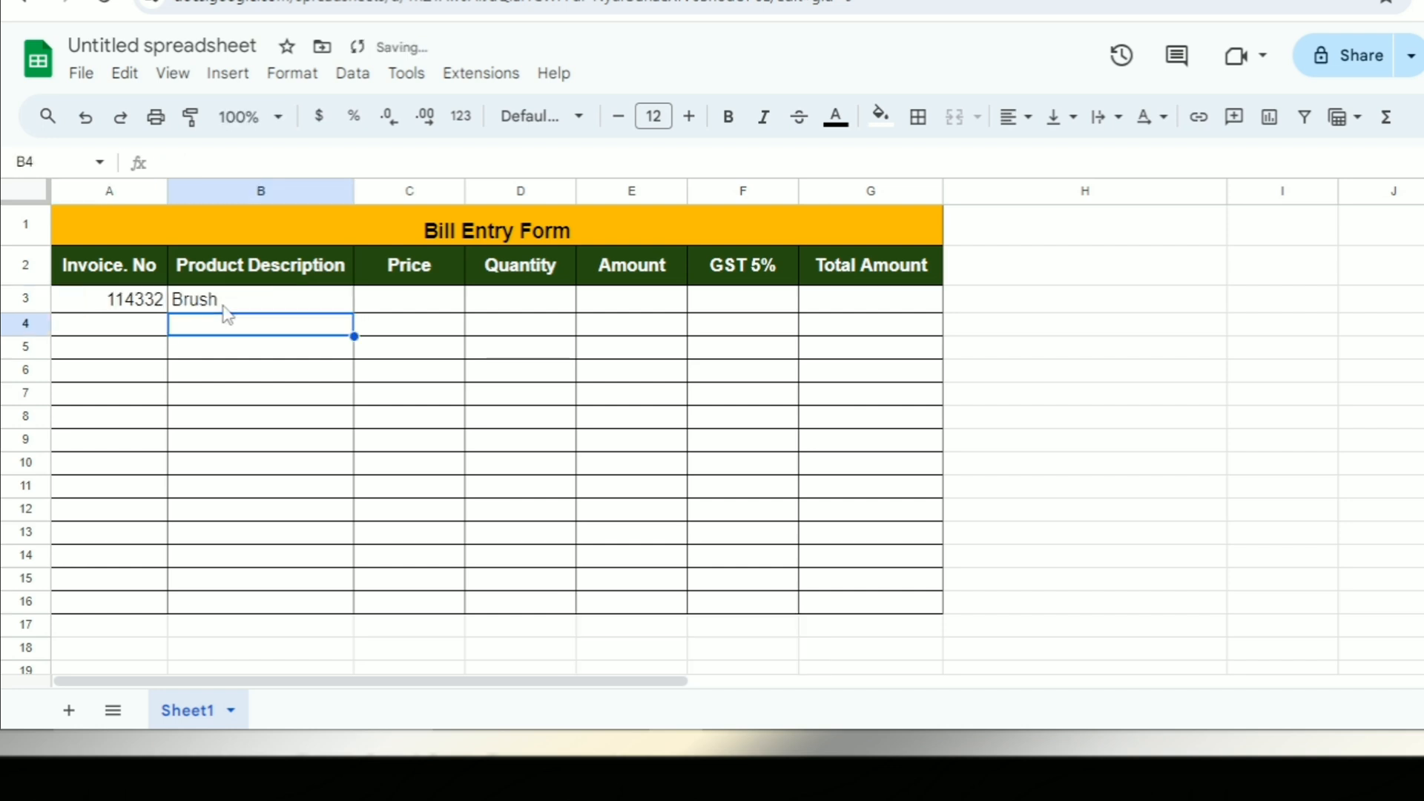
Enter a price of 200 and a quantity of 3 for the Brush item in row 3
{"action": "left_click", "coordinate": [409, 306]}
{"action": "type", "text": "200"}
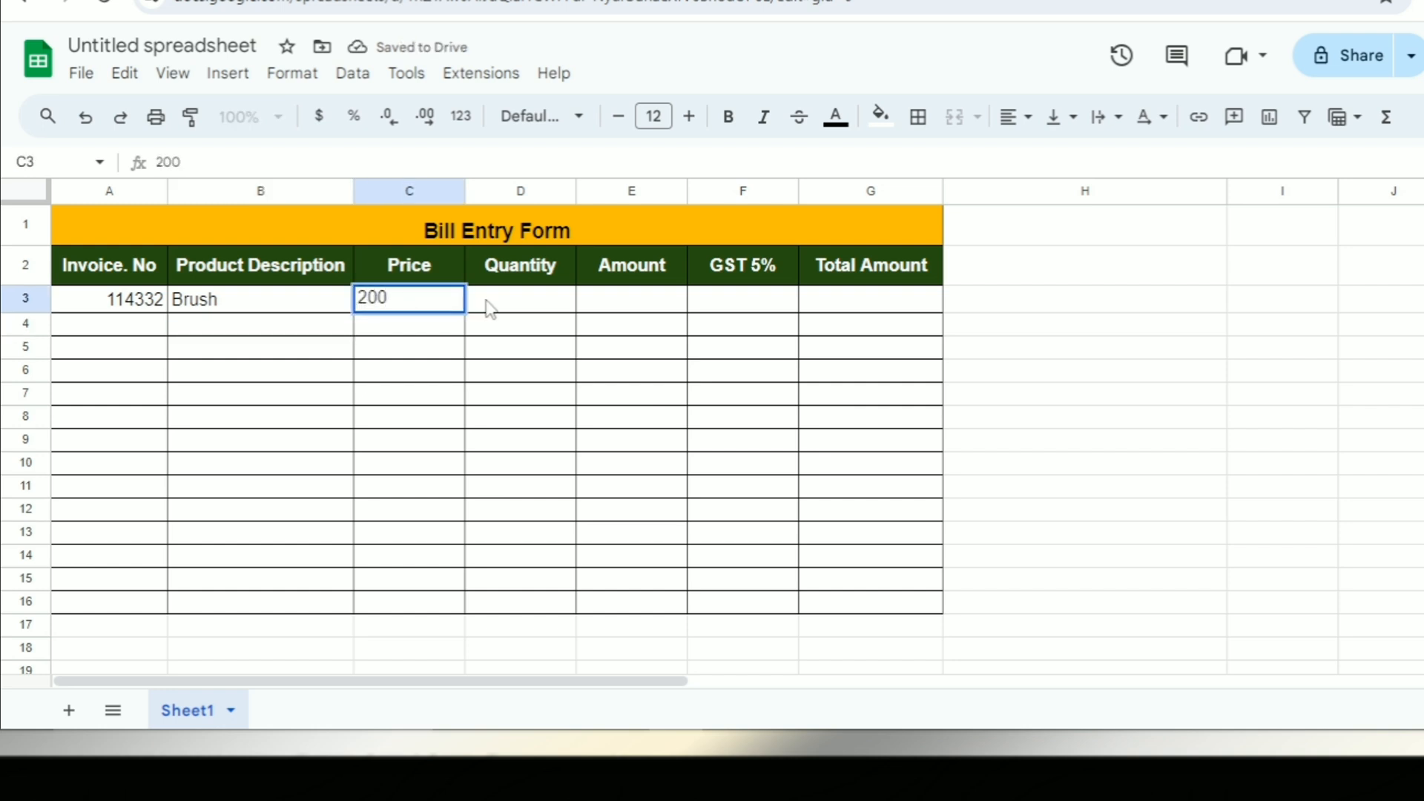
{"action": "left_click", "coordinate": [494, 306]}
{"action": "type", "text": "3"}
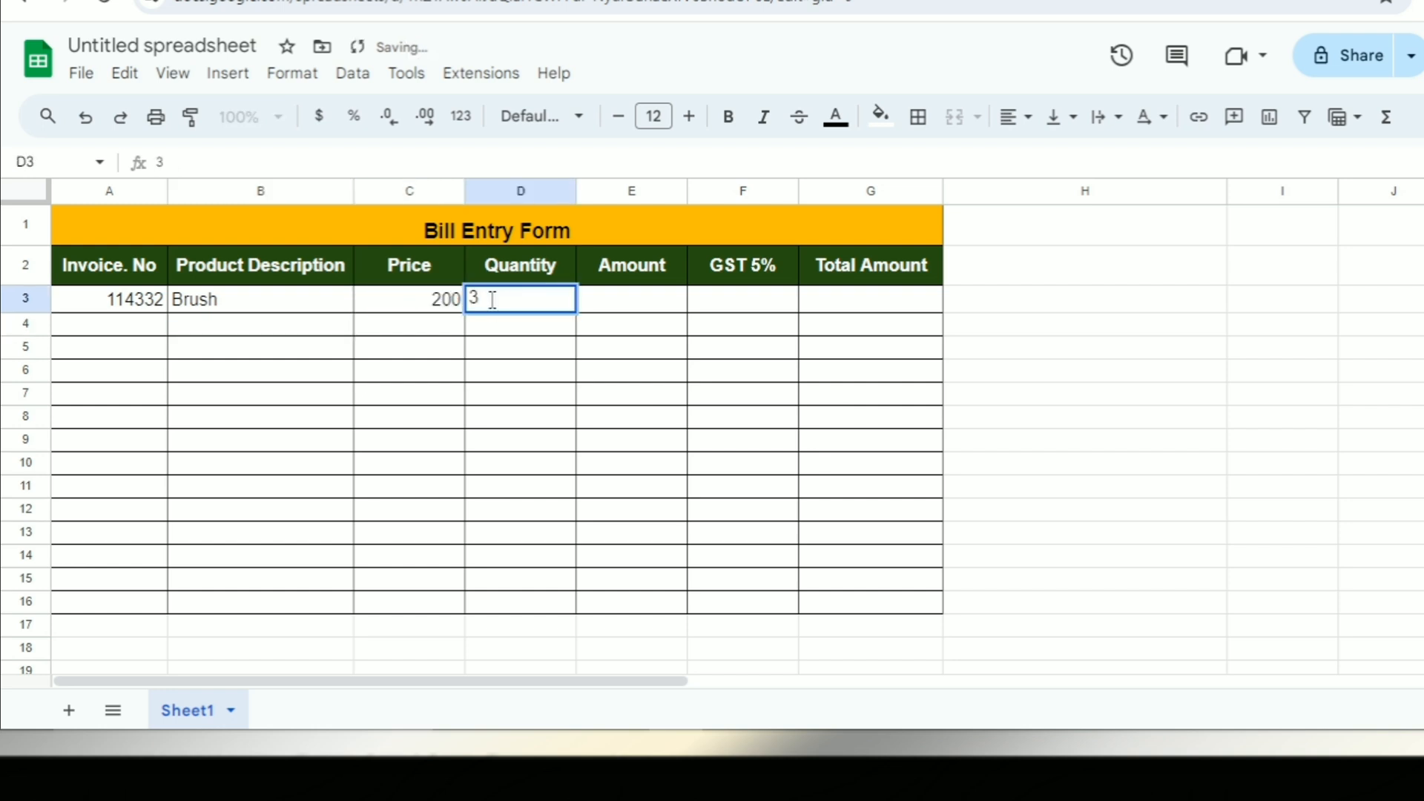
{"action": "key", "text": "Return"}
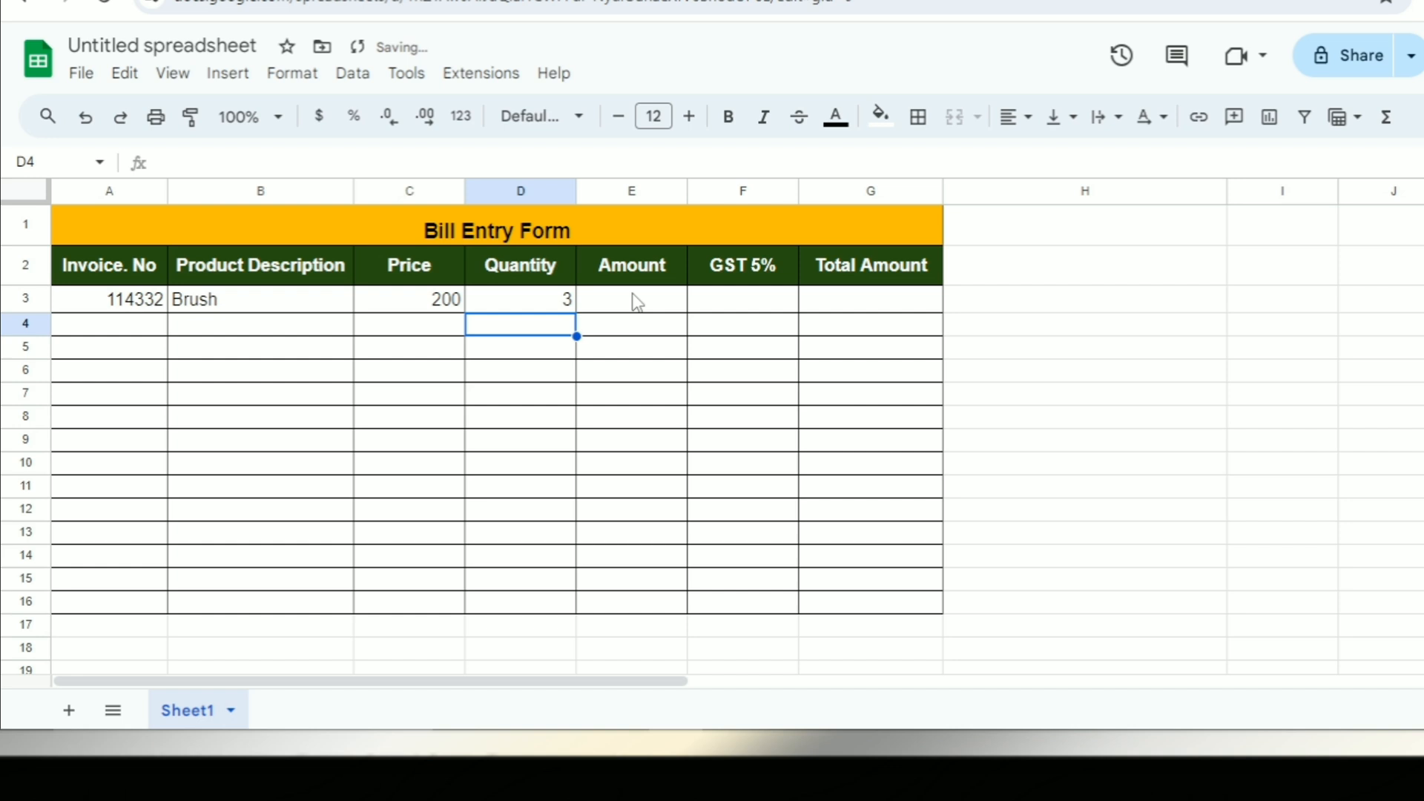
Calculate the Amount in cell E3 as price times quantity with the formula =C3*D3
{"action": "left_click", "coordinate": [636, 302]}
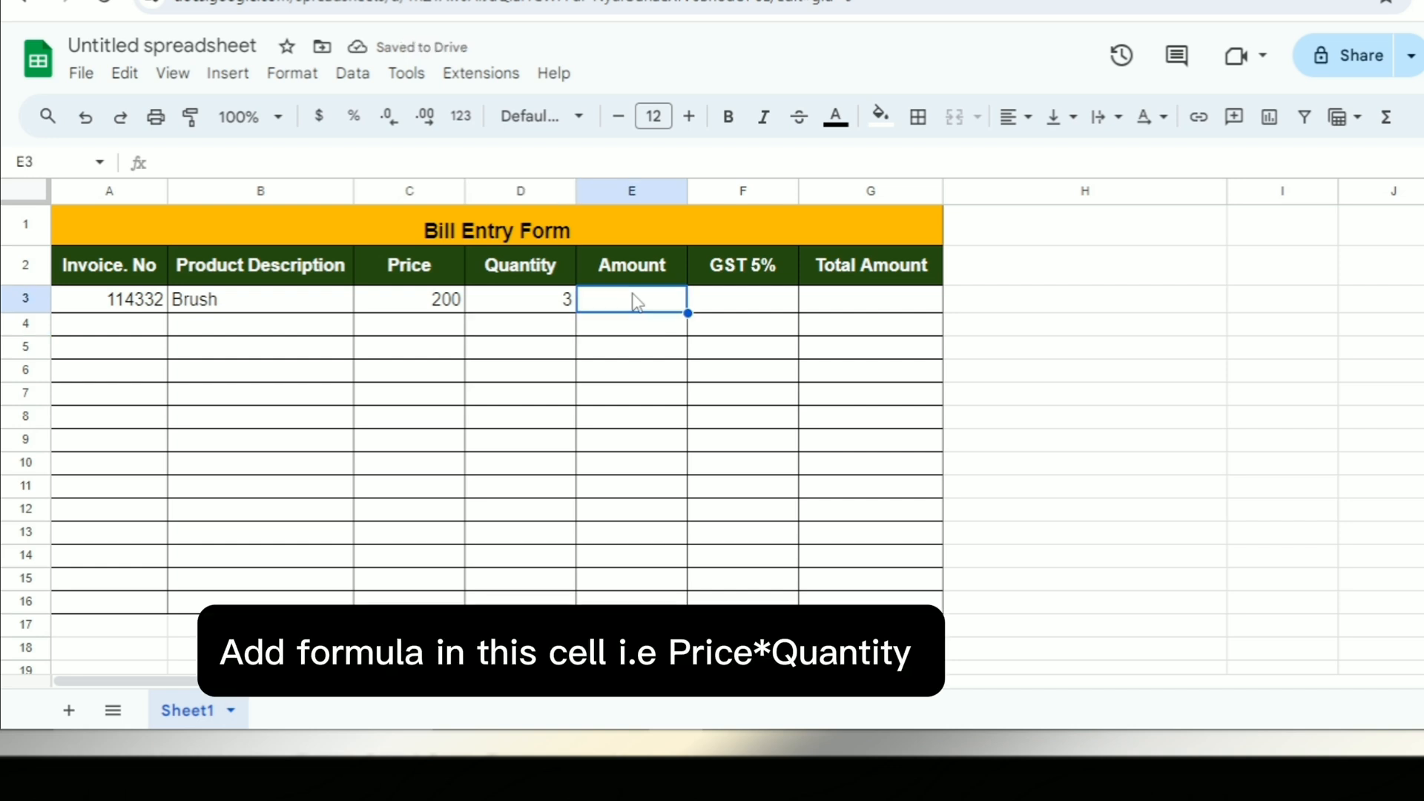
{"action": "type", "text": "="}
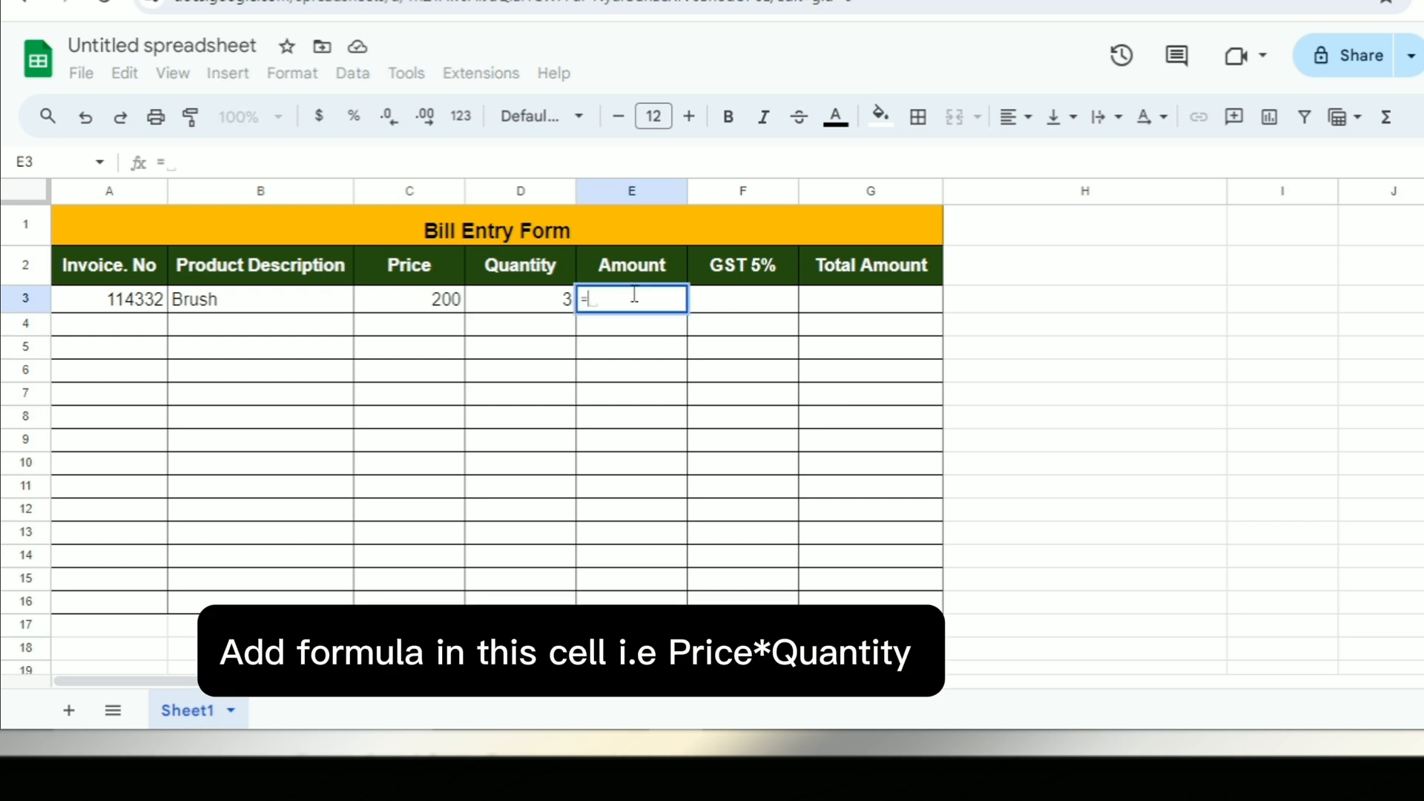
{"action": "left_click", "coordinate": [420, 303]}
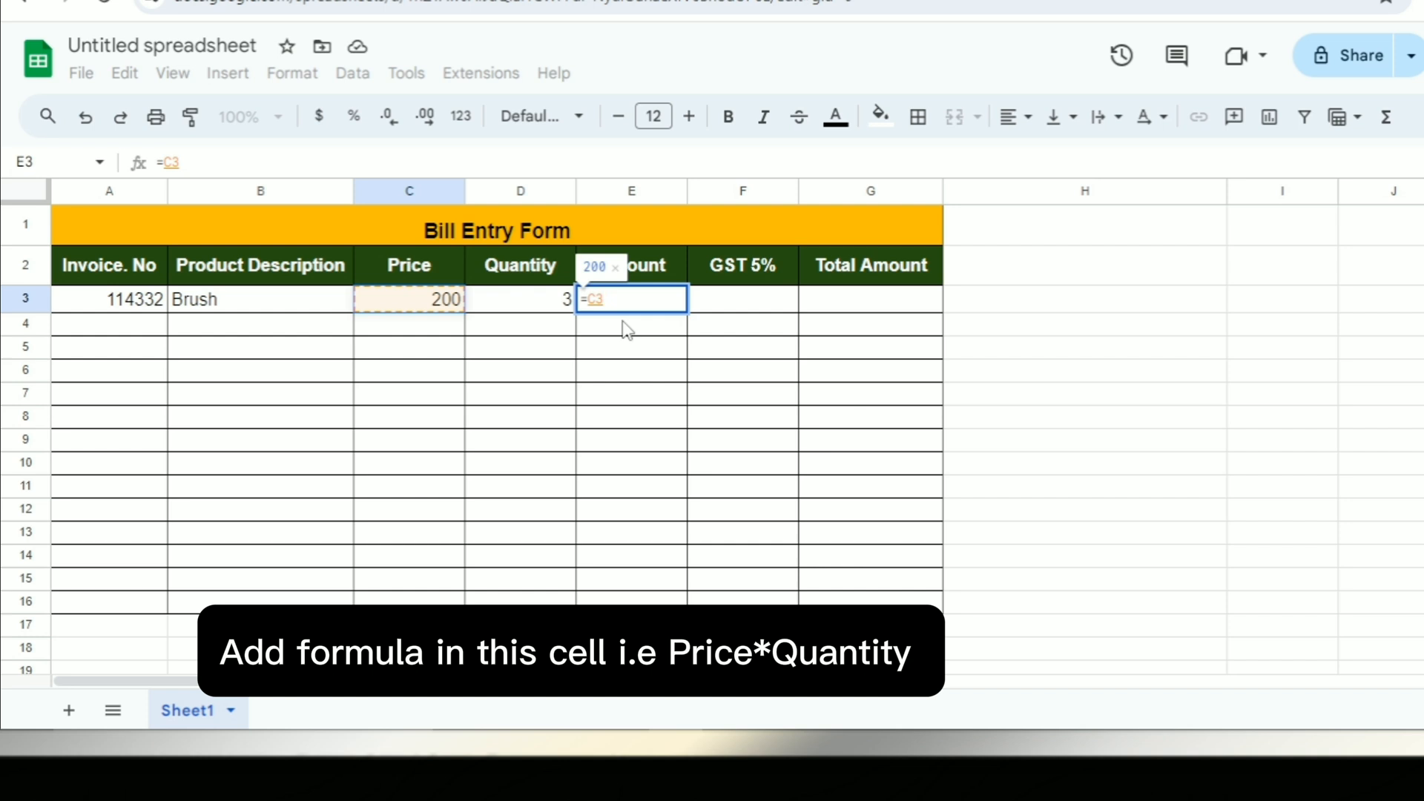
{"action": "type", "text": "*"}
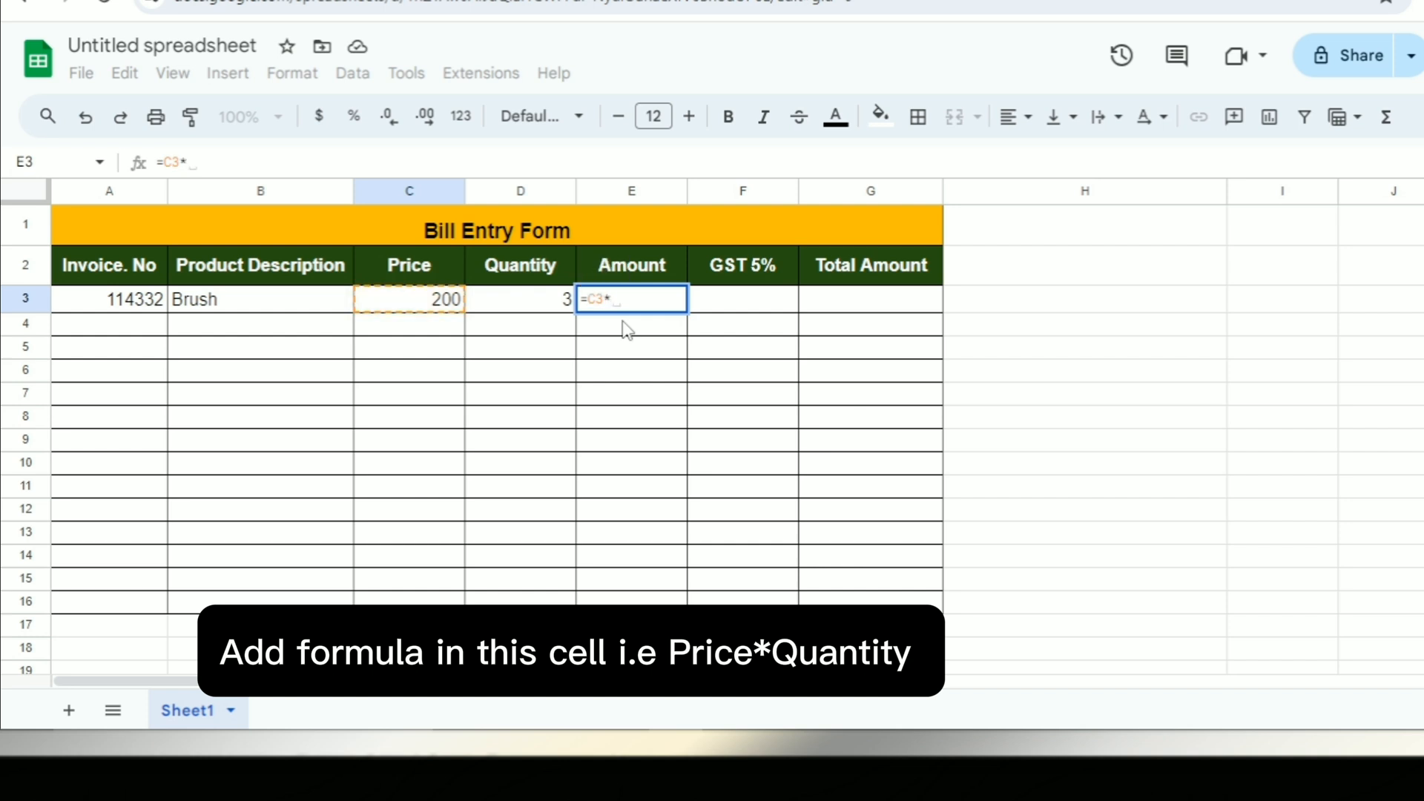
{"action": "left_click", "coordinate": [517, 304]}
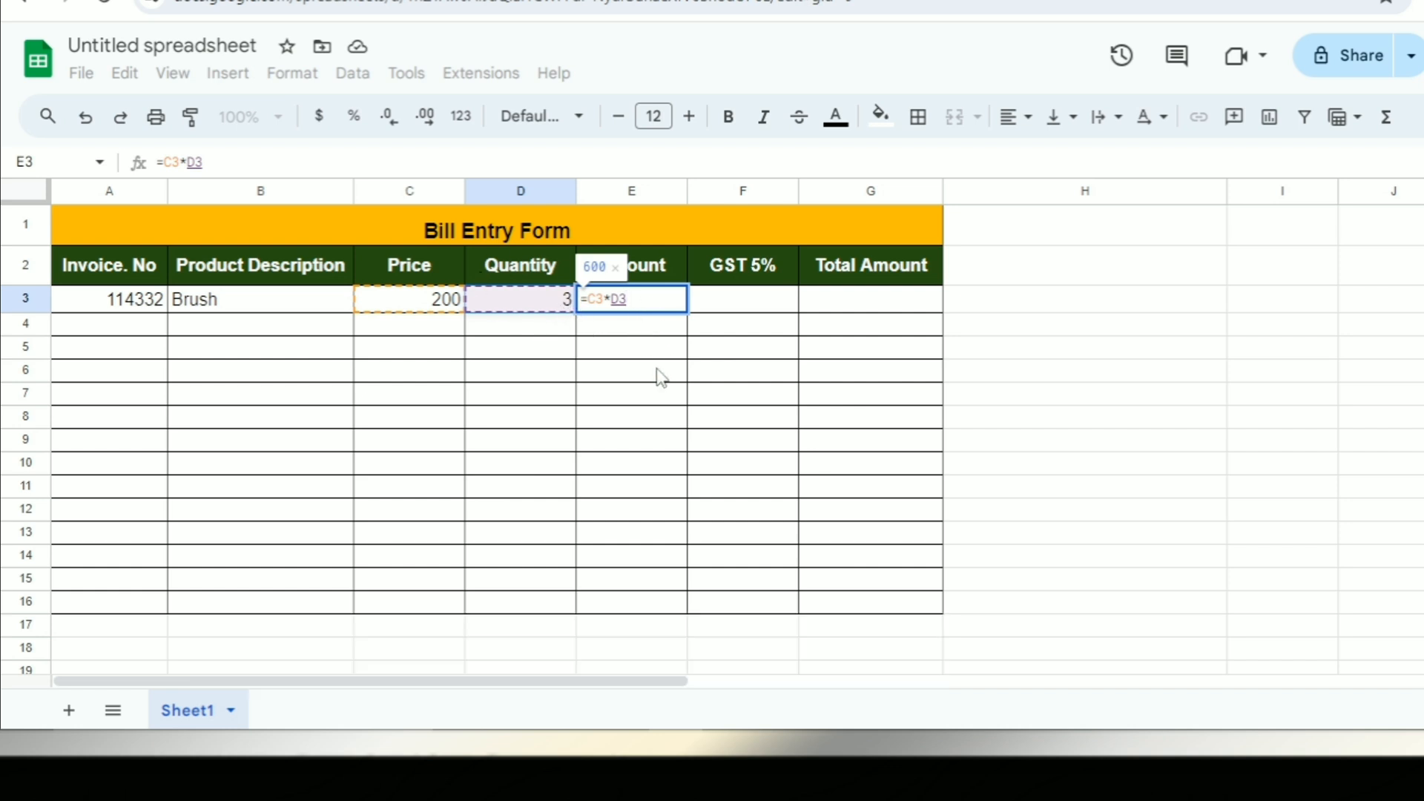
{"action": "key", "text": "Return"}
{"action": "left_click", "coordinate": [639, 305]}
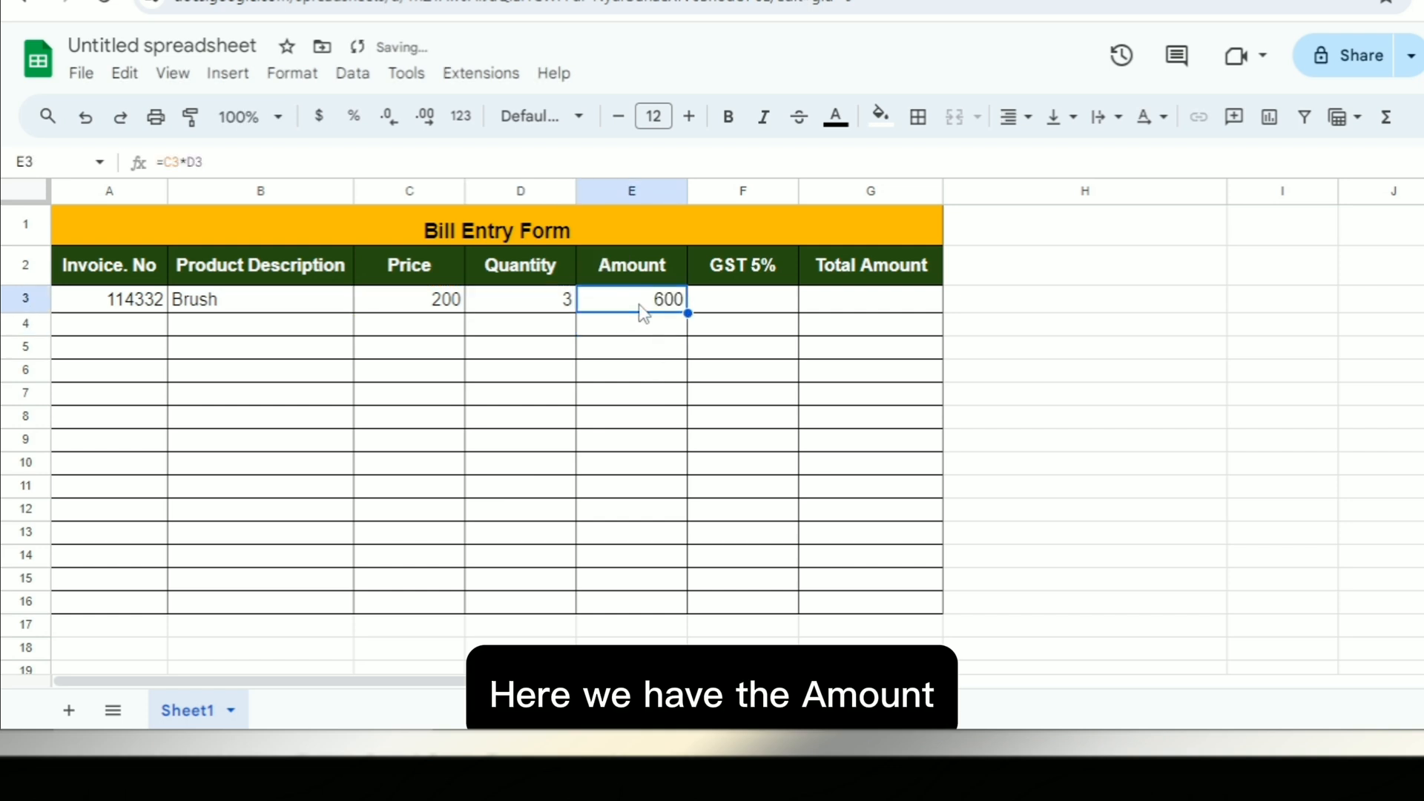
Calculate the 5% GST in cell F3 with the formula =E3*5/100
{"action": "left_click", "coordinate": [761, 312]}
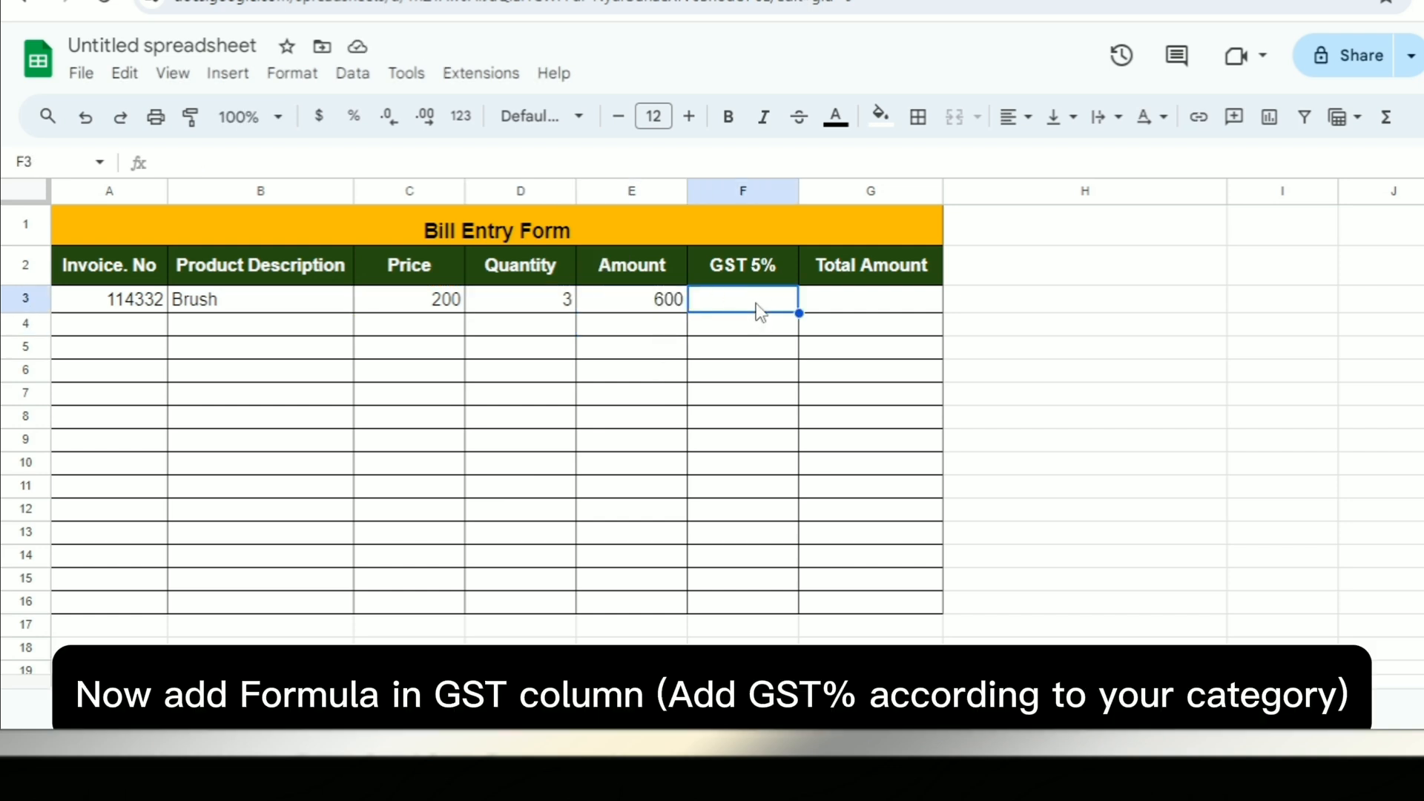
{"action": "type", "text": "="}
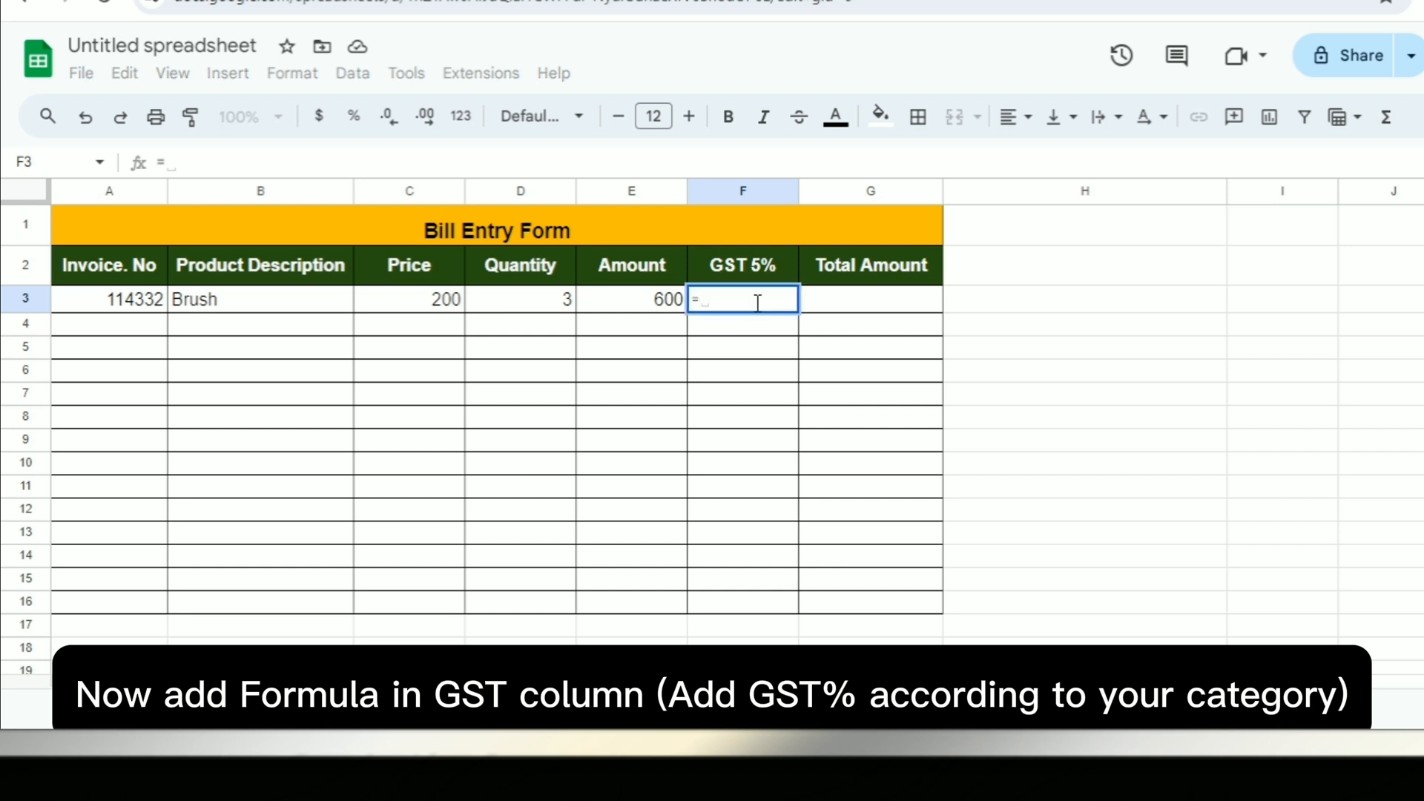
{"action": "left_click", "coordinate": [660, 304]}
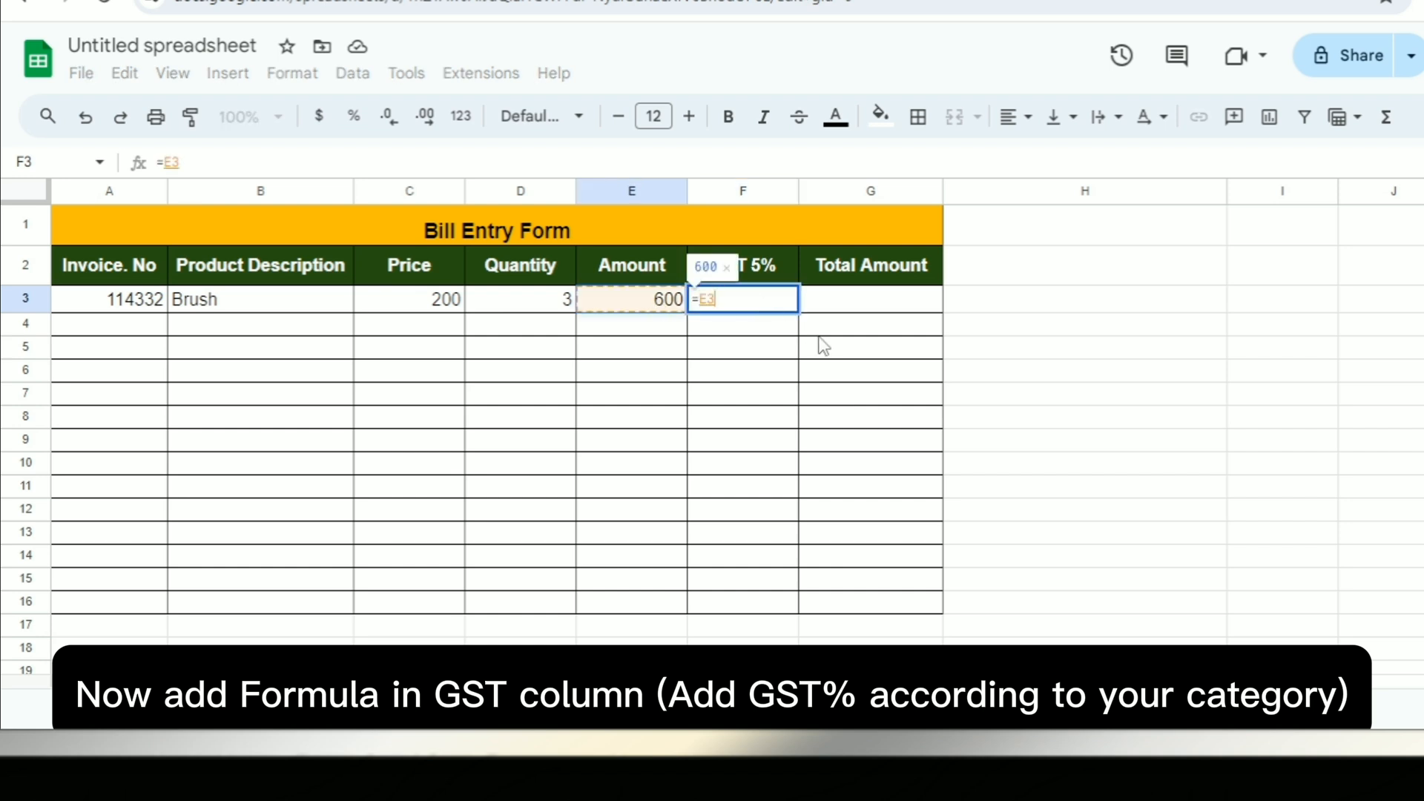
{"action": "type", "text": "*"}
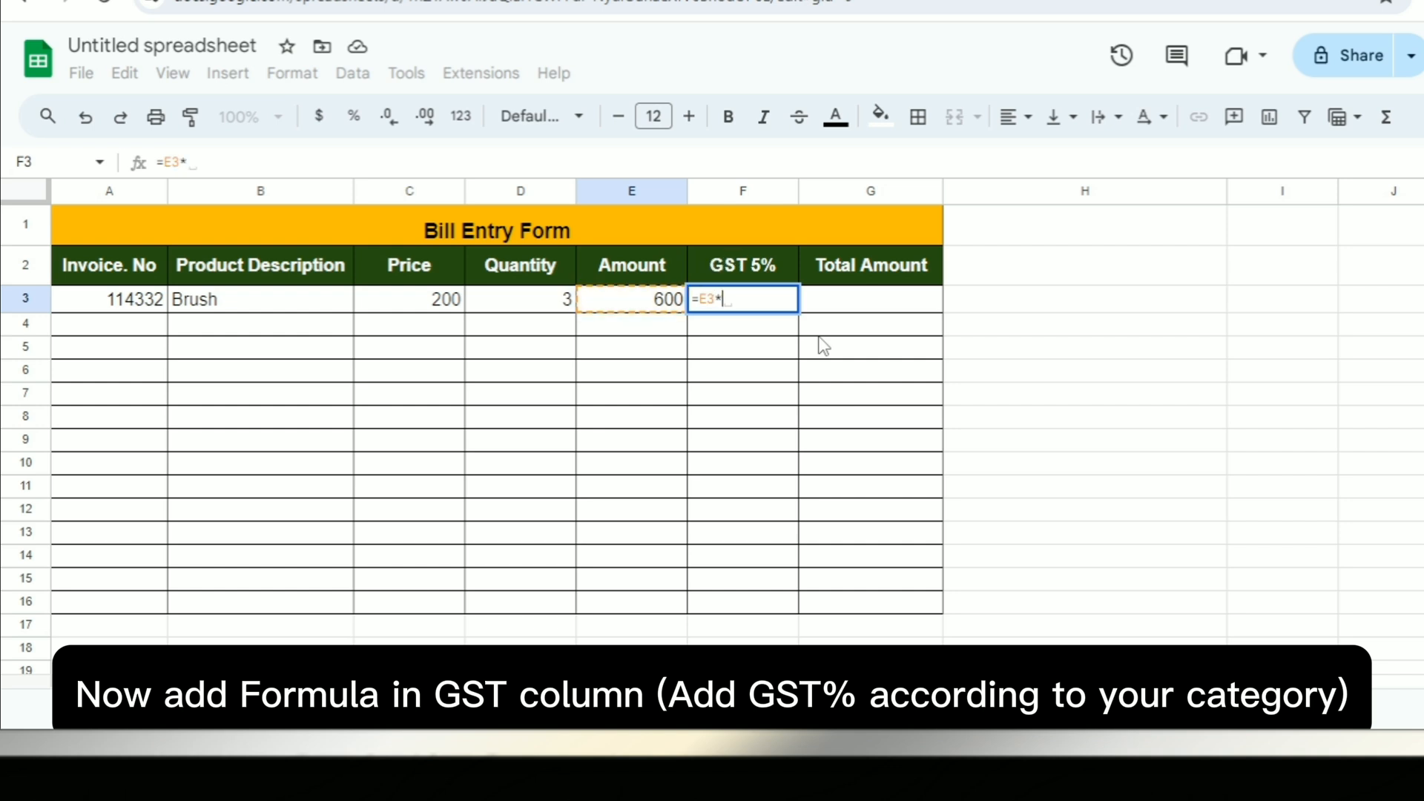
{"action": "type", "text": "%"}
{"action": "key", "text": "BackSpace"}
{"action": "type", "text": "5/100"}
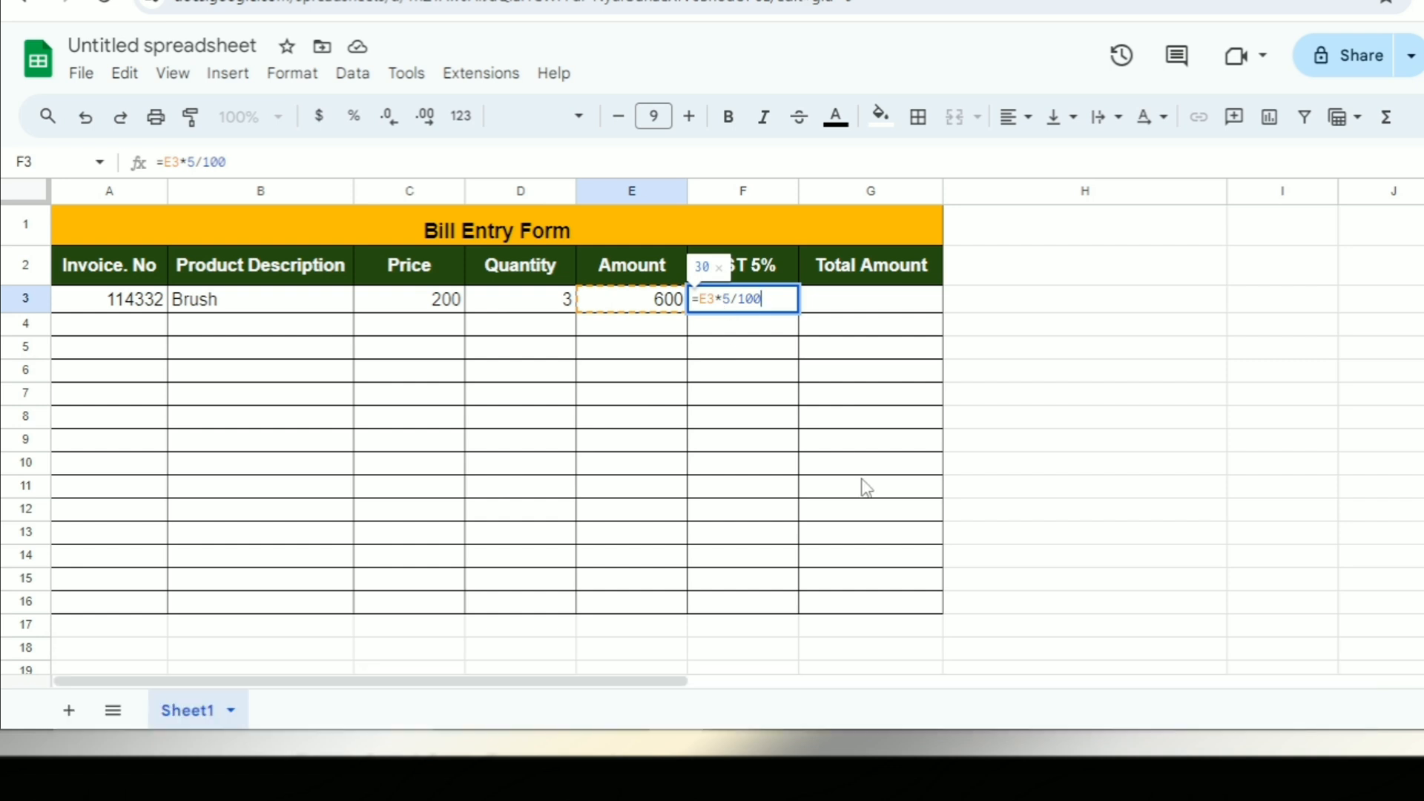
{"action": "key", "text": "Return"}
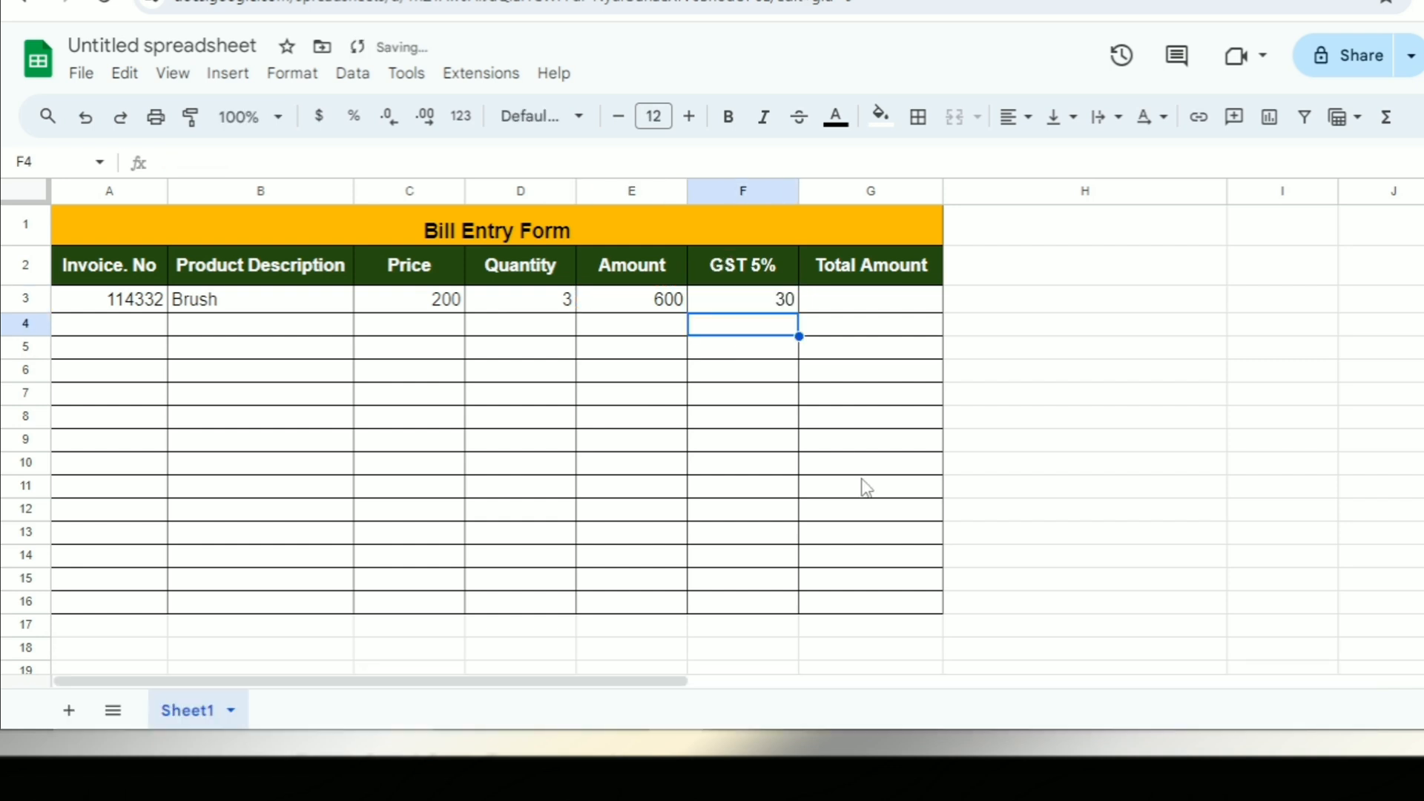
{"action": "left_click", "coordinate": [769, 309]}
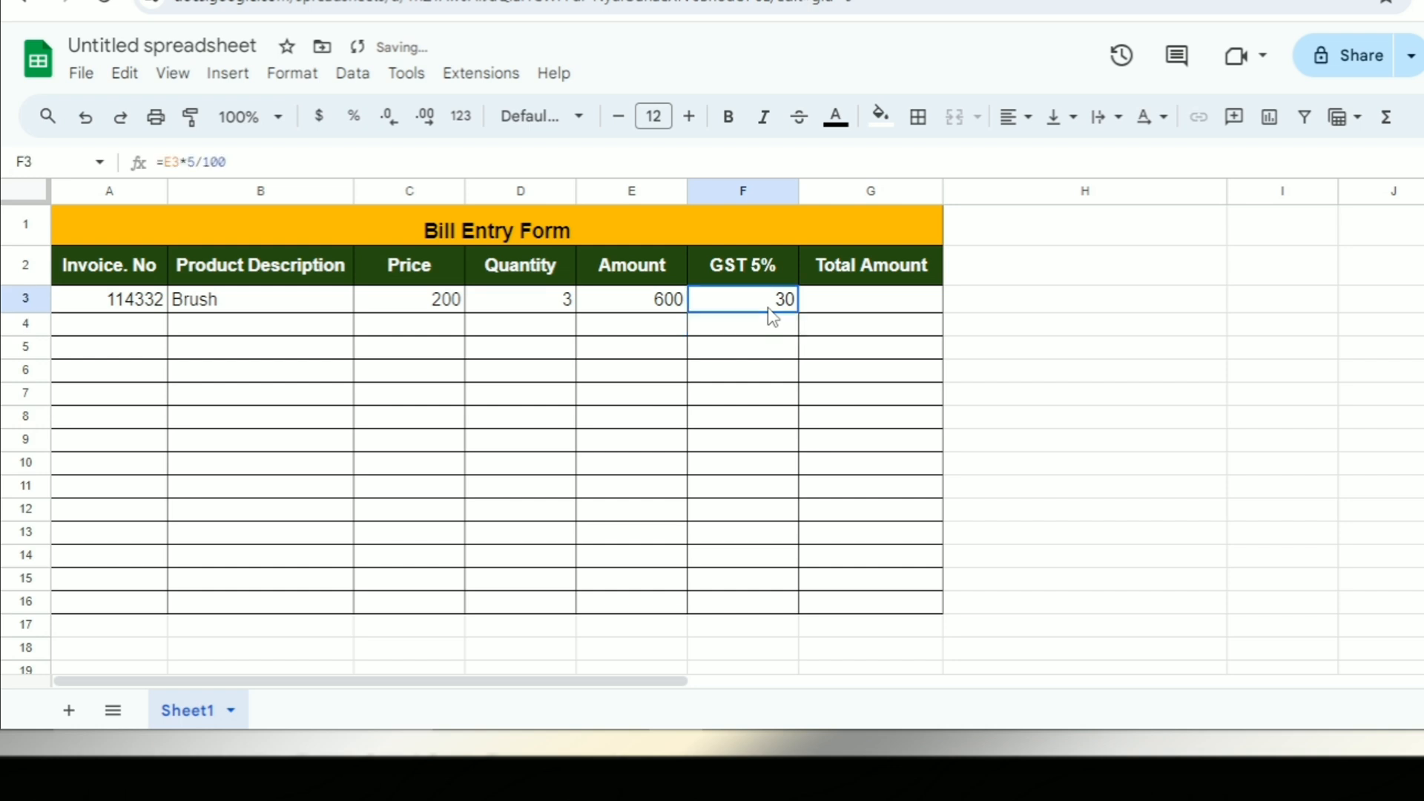
Add the Amount and GST cells in Total Amount cell G3 with the formula =E3+F3
{"action": "left_click", "coordinate": [858, 307]}
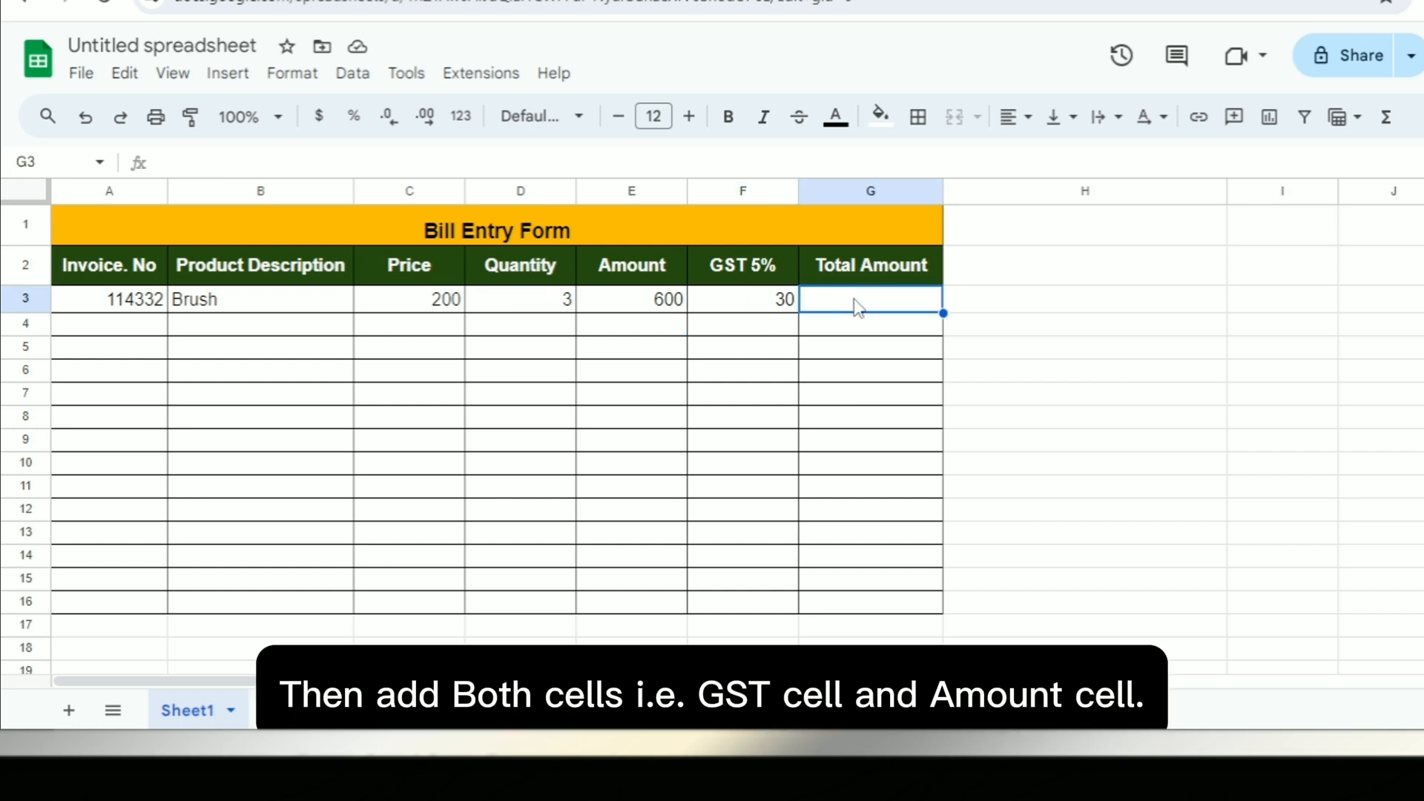
{"action": "type", "text": "="}
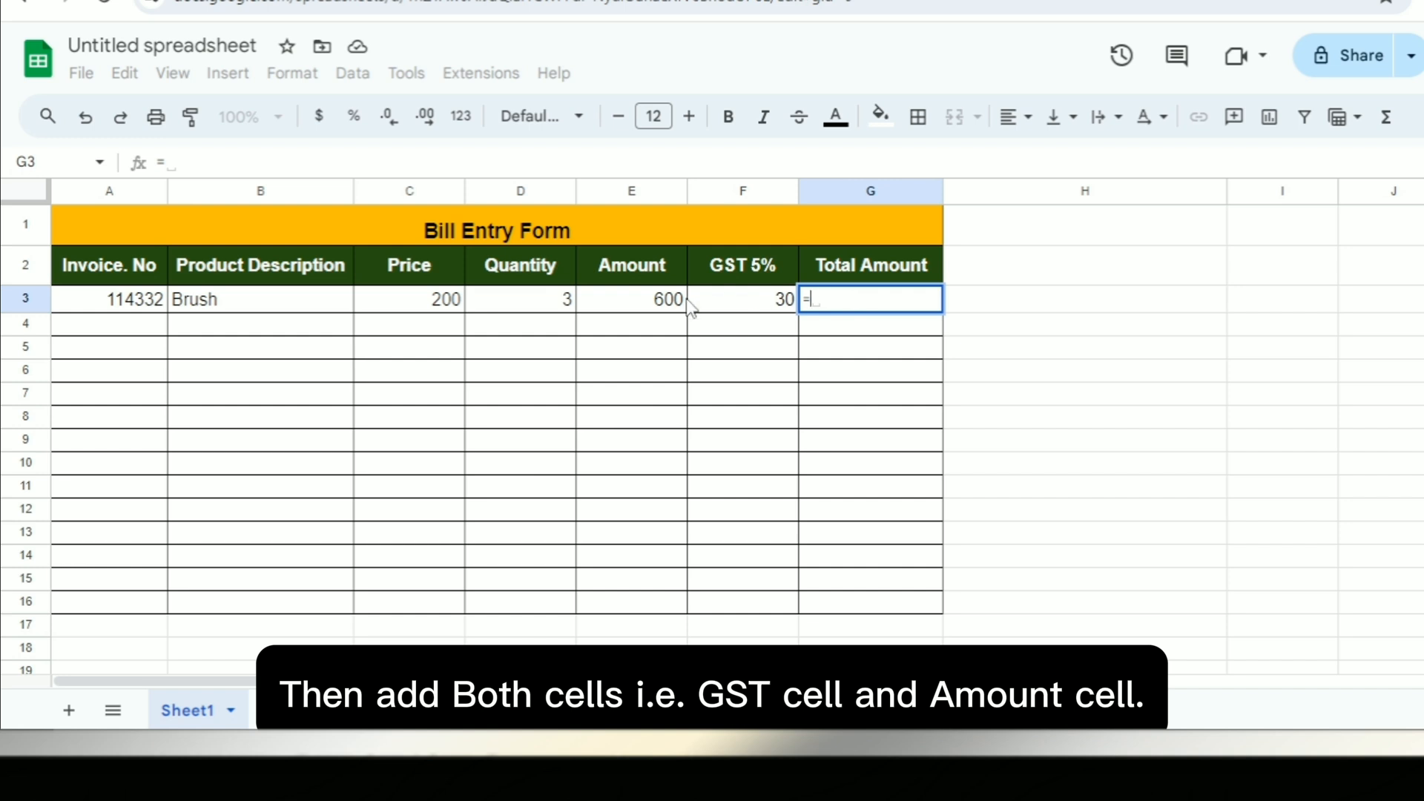
{"action": "left_click", "coordinate": [669, 307]}
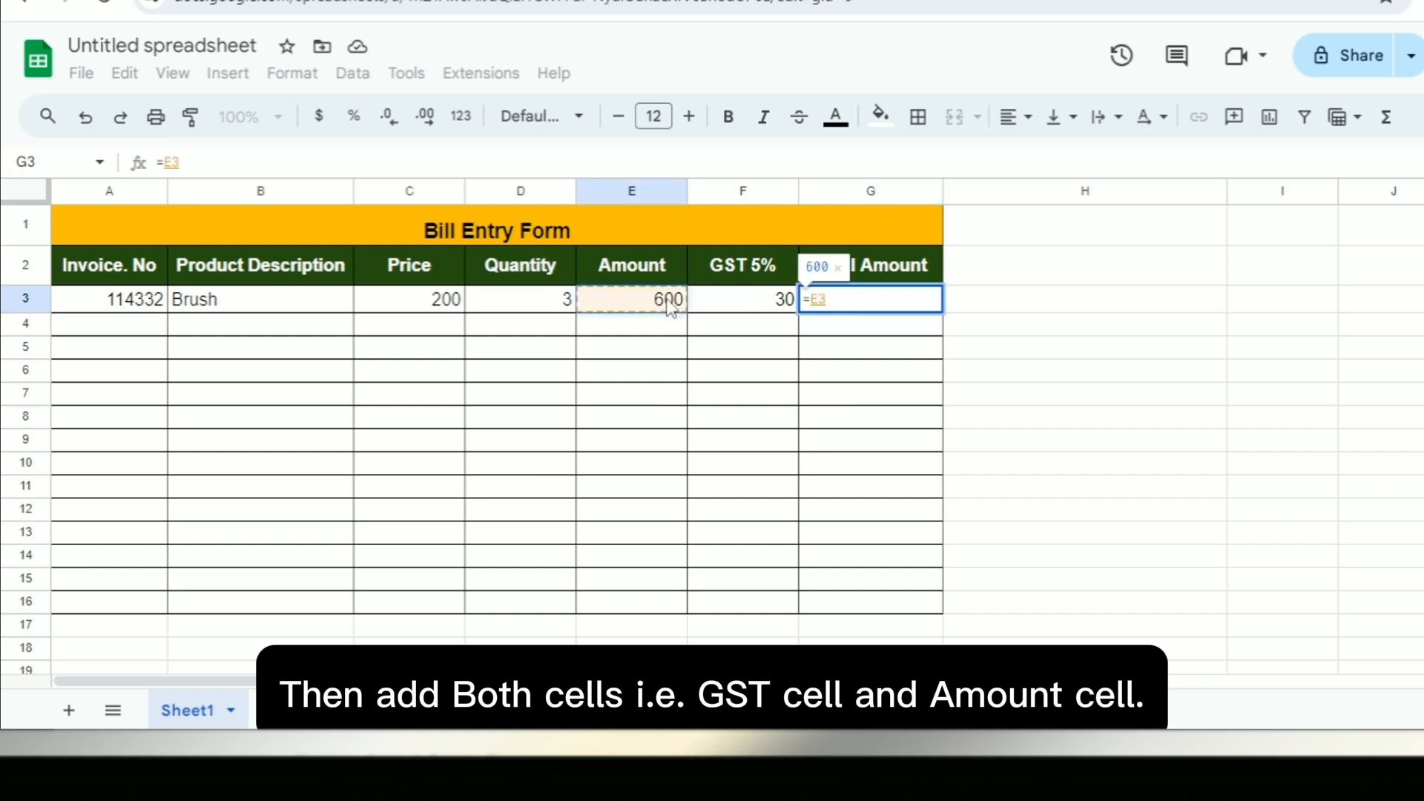
{"action": "type", "text": "+"}
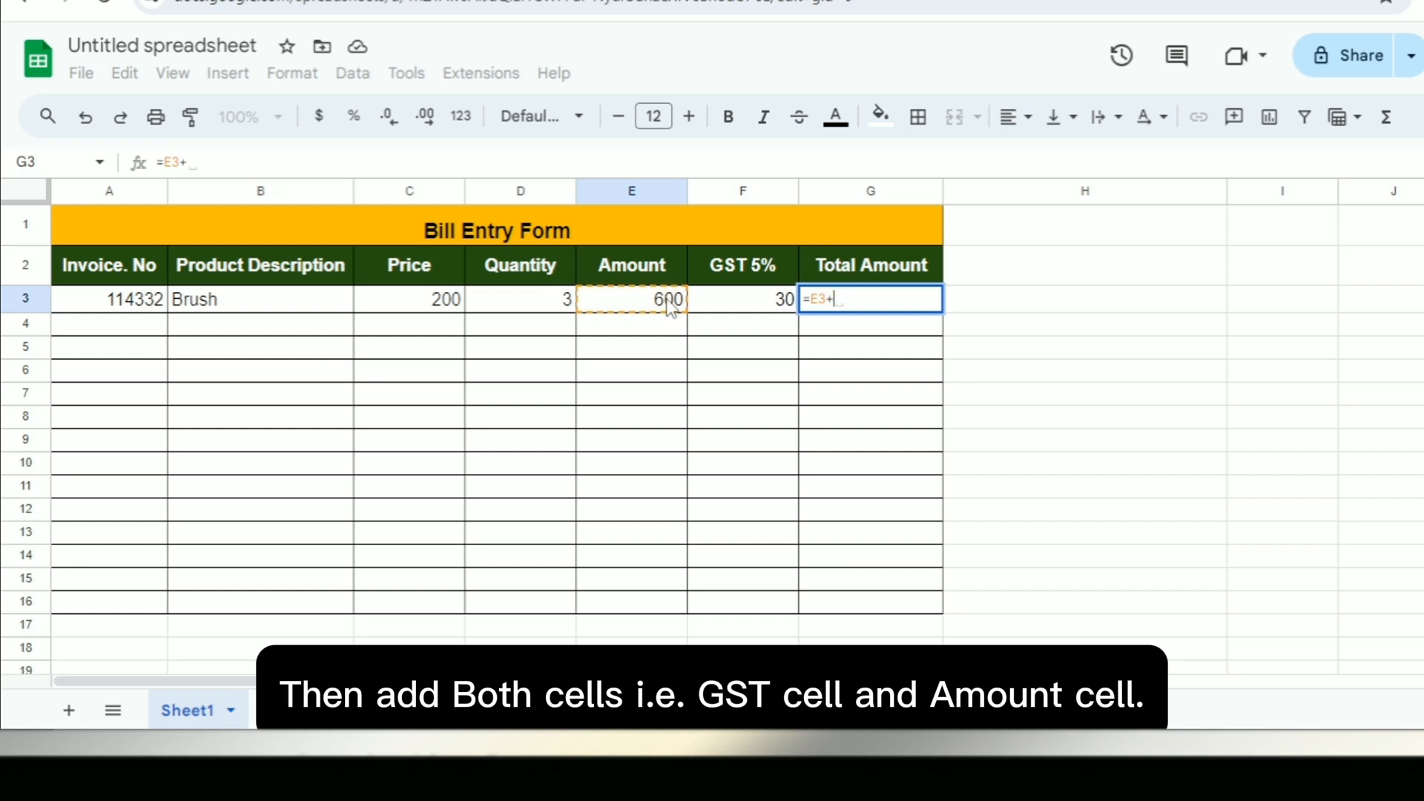
{"action": "left_click", "coordinate": [764, 306]}
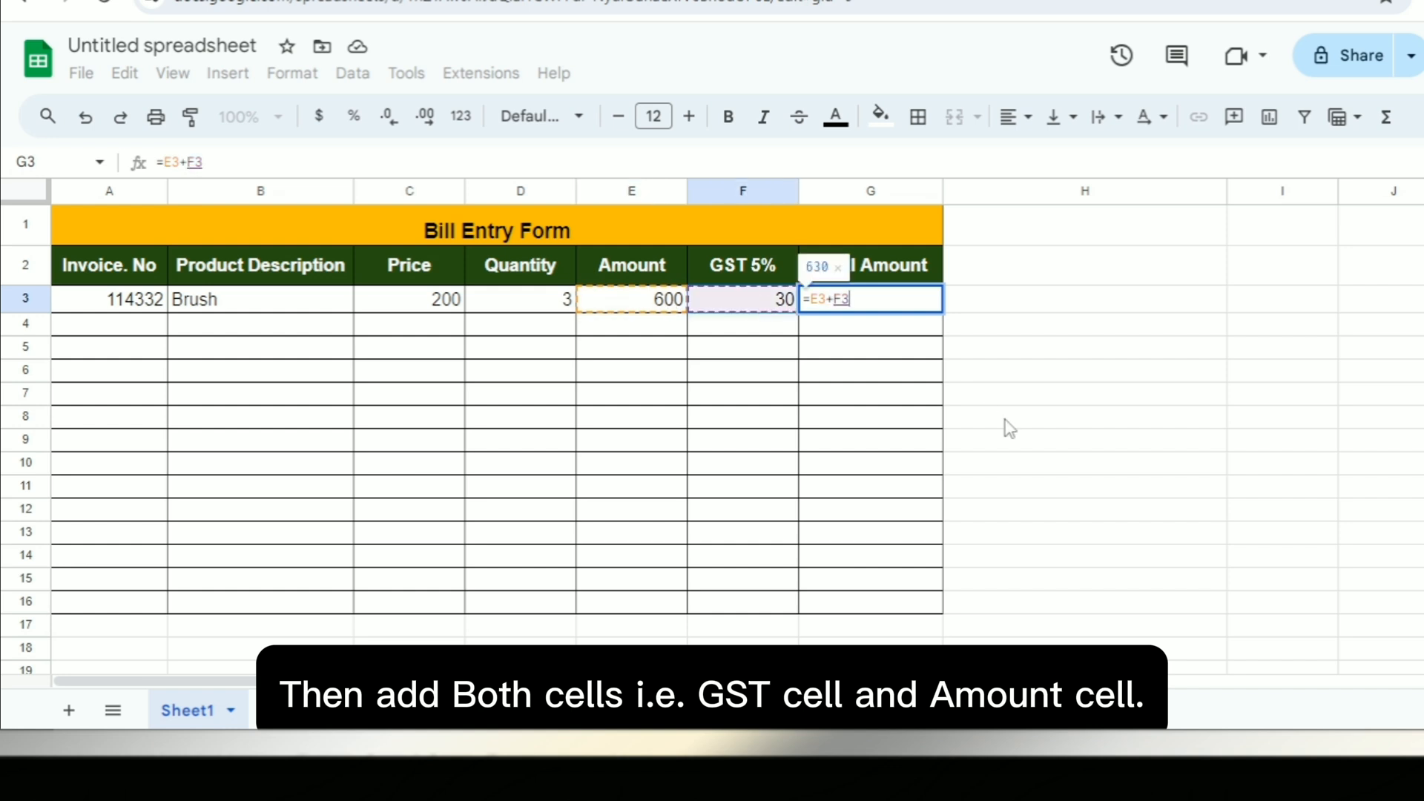
{"action": "key", "text": "Return"}
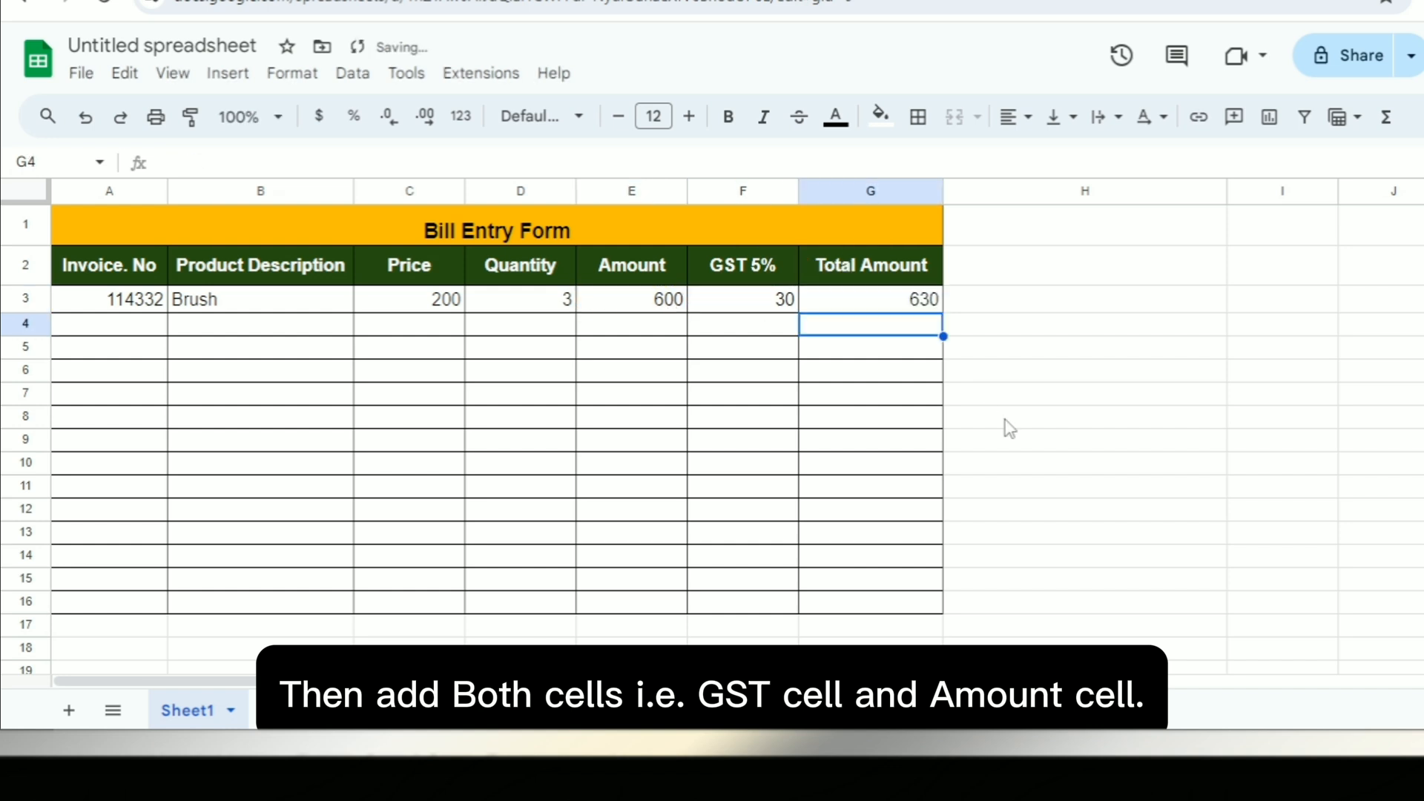
Fill the Total Amount, GST 5% and Amount formulas from row 3 down through row 16
{"action": "left_click", "coordinate": [888, 304]}
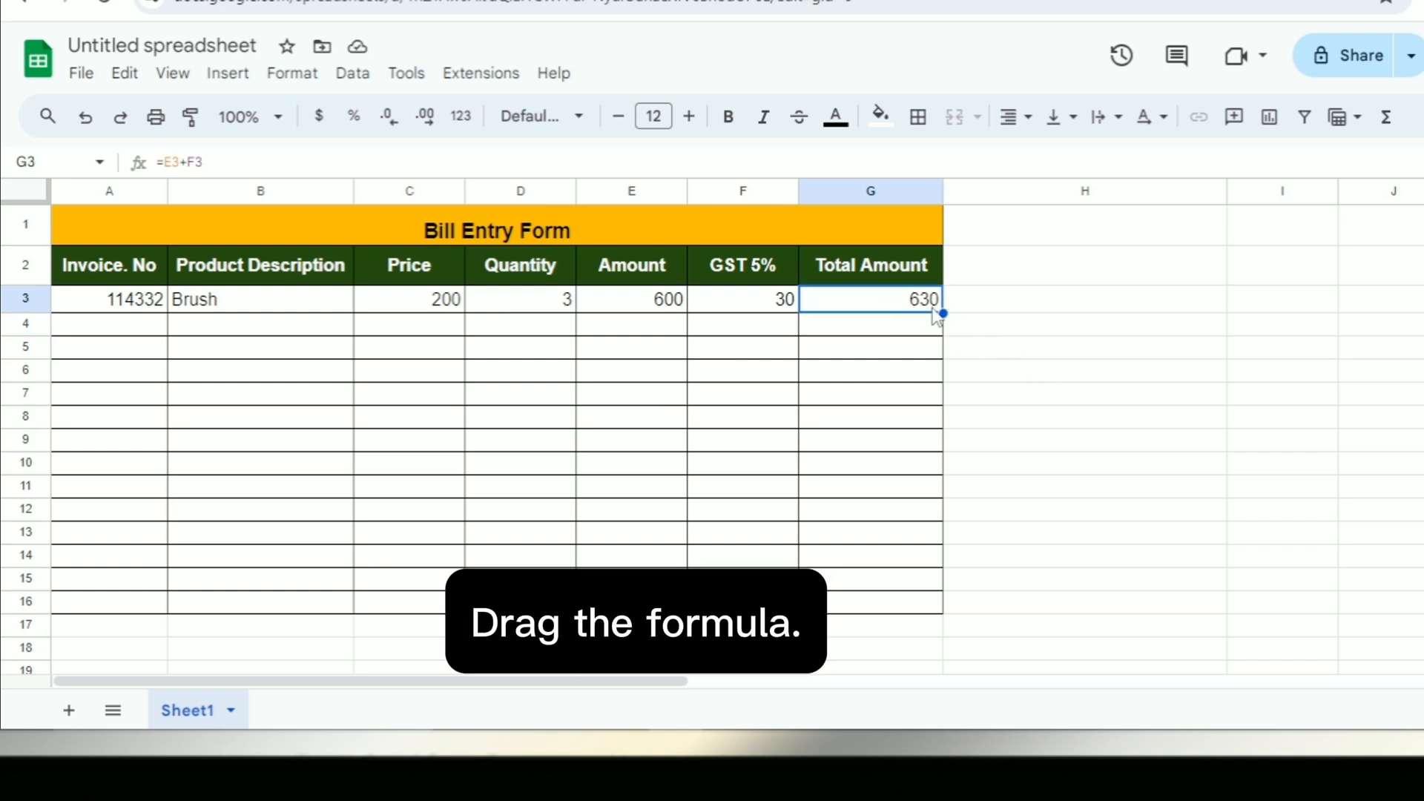
{"action": "left_click_drag", "start_coordinate": [944, 313], "coordinate": [928, 602]}
{"action": "left_click", "coordinate": [777, 301]}
{"action": "double_click", "coordinate": [799, 313]}
{"action": "left_click", "coordinate": [994, 366]}
{"action": "left_click", "coordinate": [658, 304]}
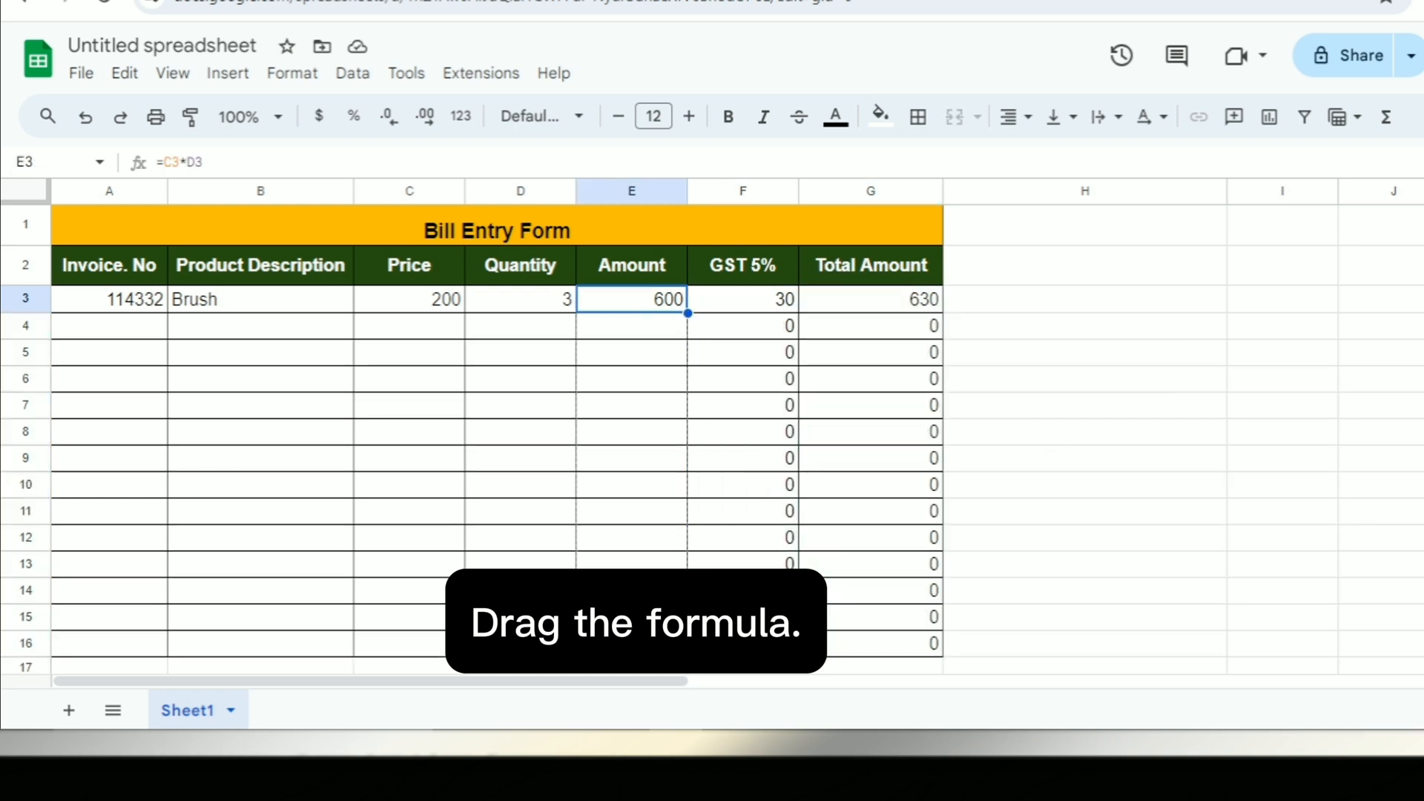
{"action": "double_click", "coordinate": [688, 313]}
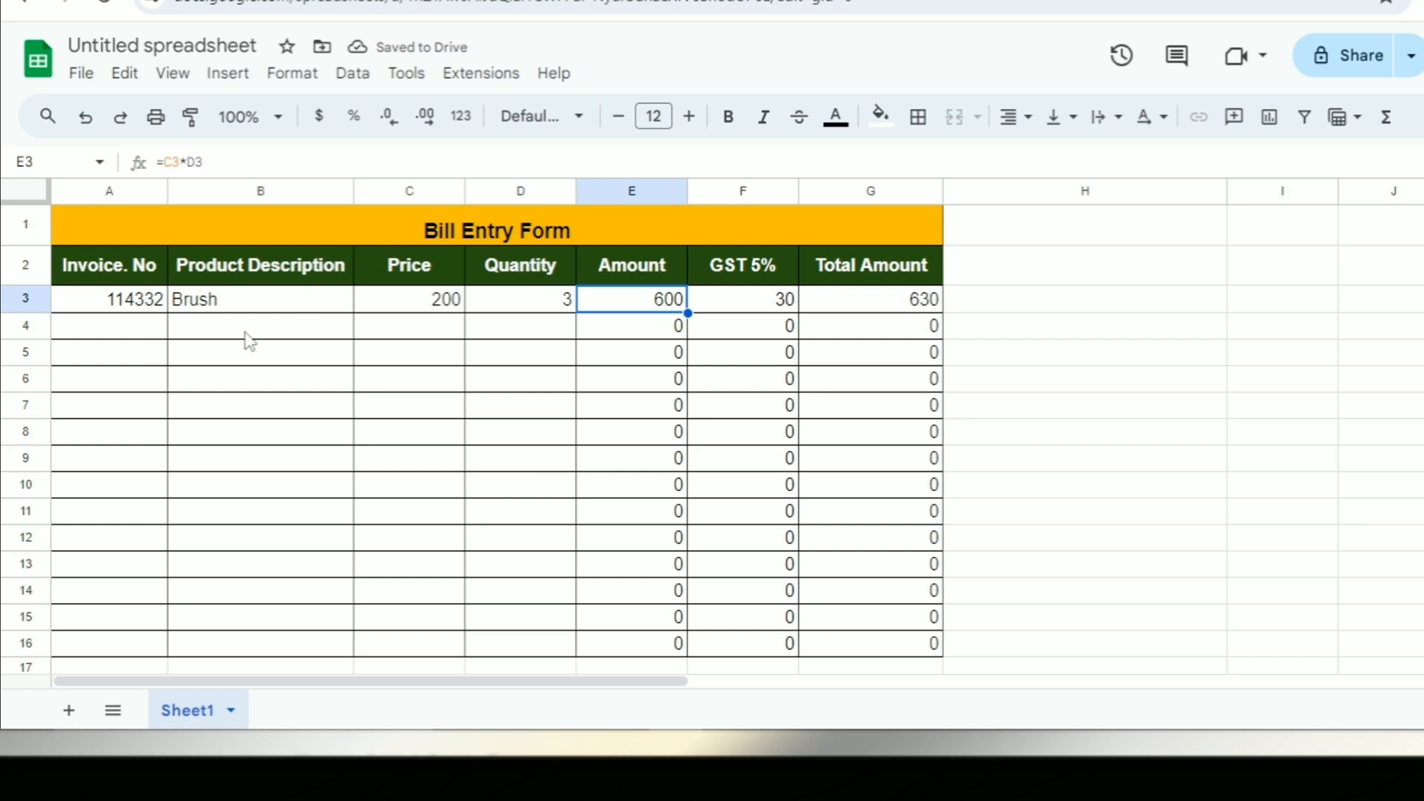
Start the row 4 item with the next consecutive invoice number in A4 and the product description Mask in B4
{"action": "left_click", "coordinate": [157, 336]}
{"action": "type", "text": "114333"}
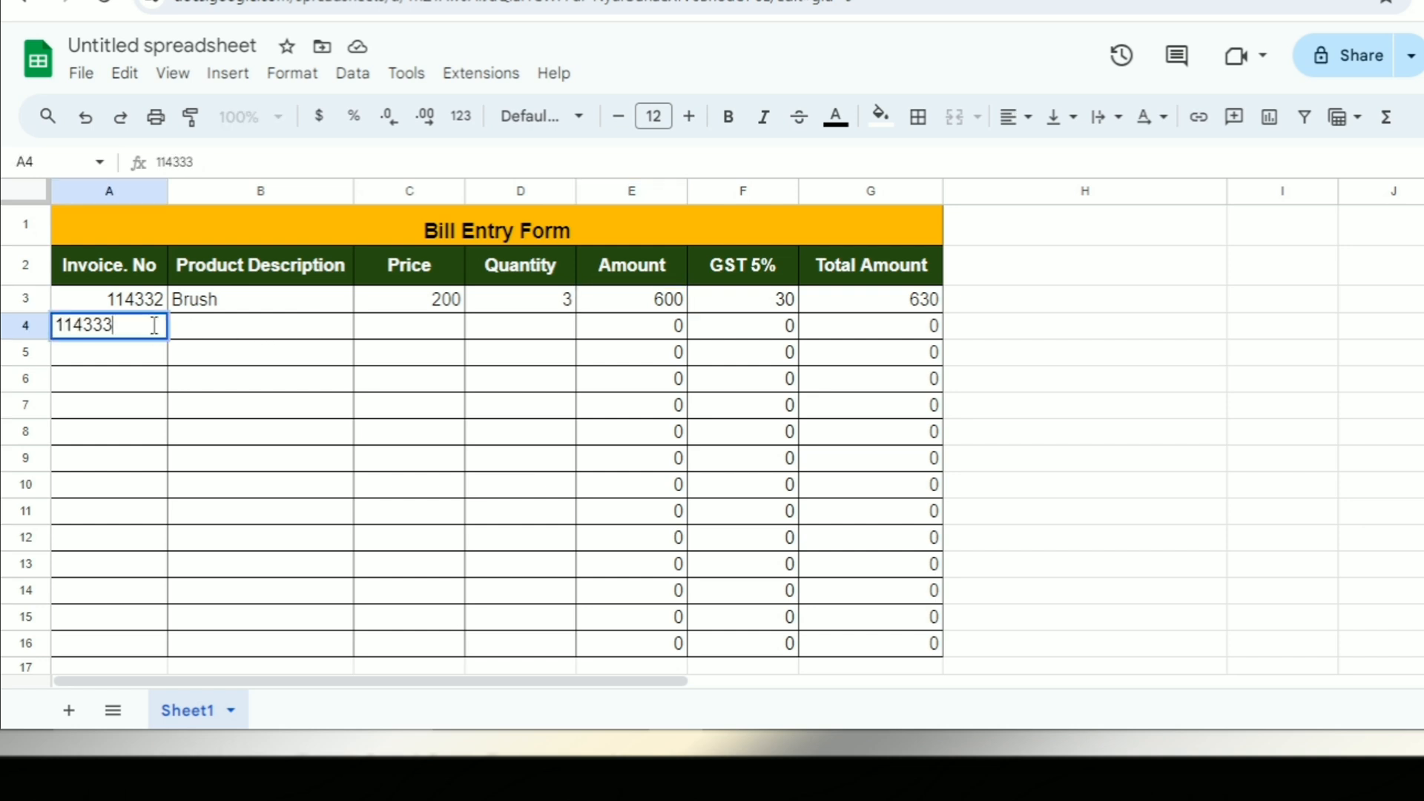
{"action": "key", "text": "Return"}
{"action": "left_click", "coordinate": [205, 336]}
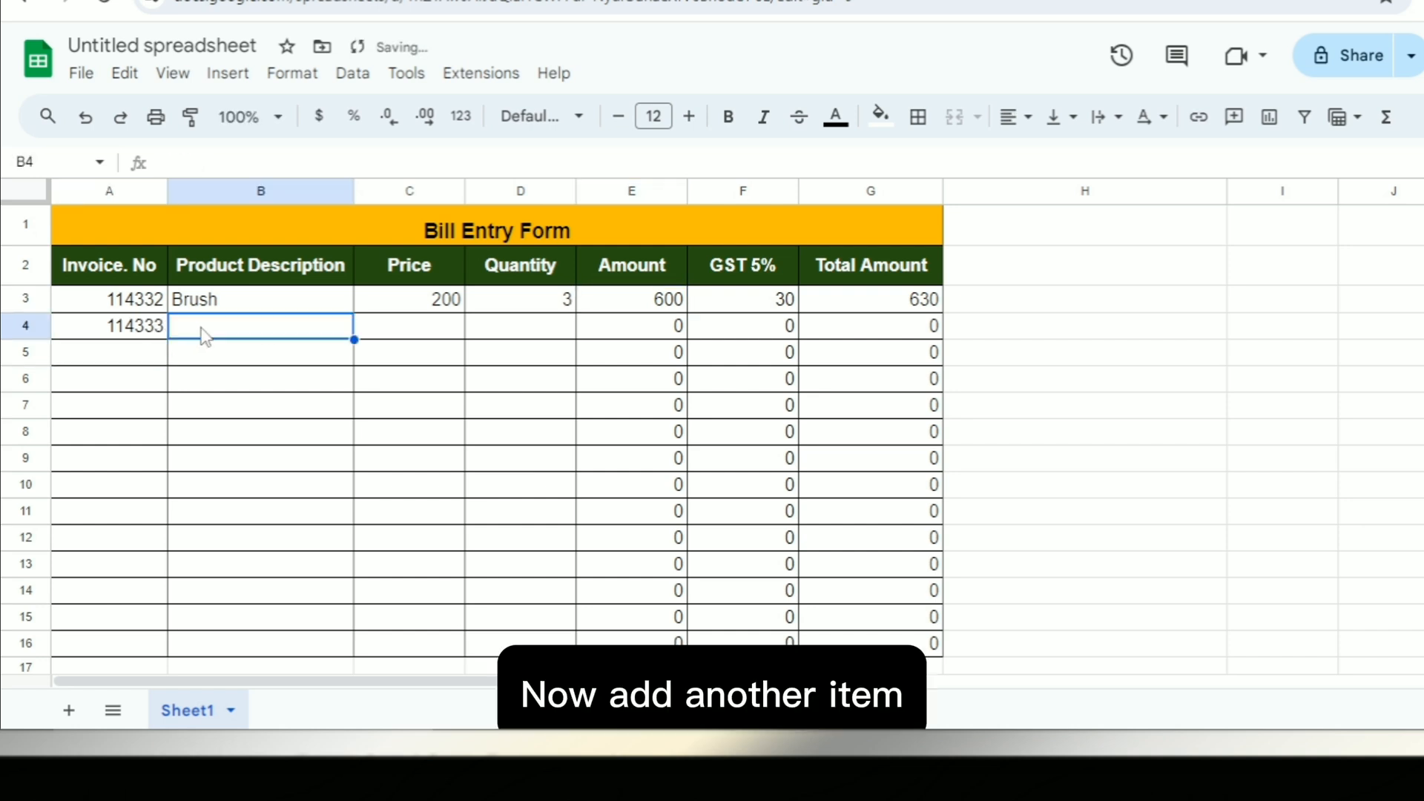
{"action": "type", "text": "Mask"}
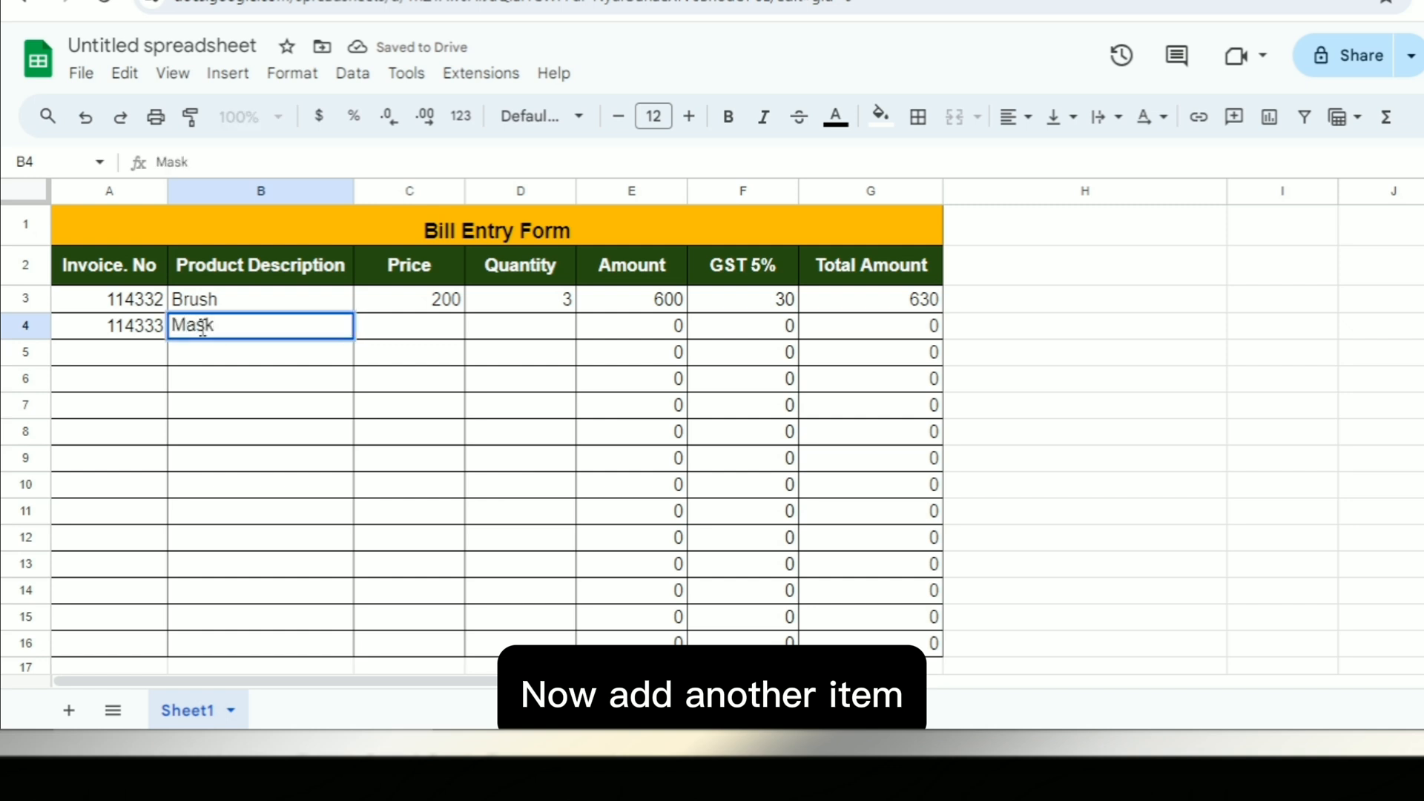
{"action": "key", "text": "Return"}
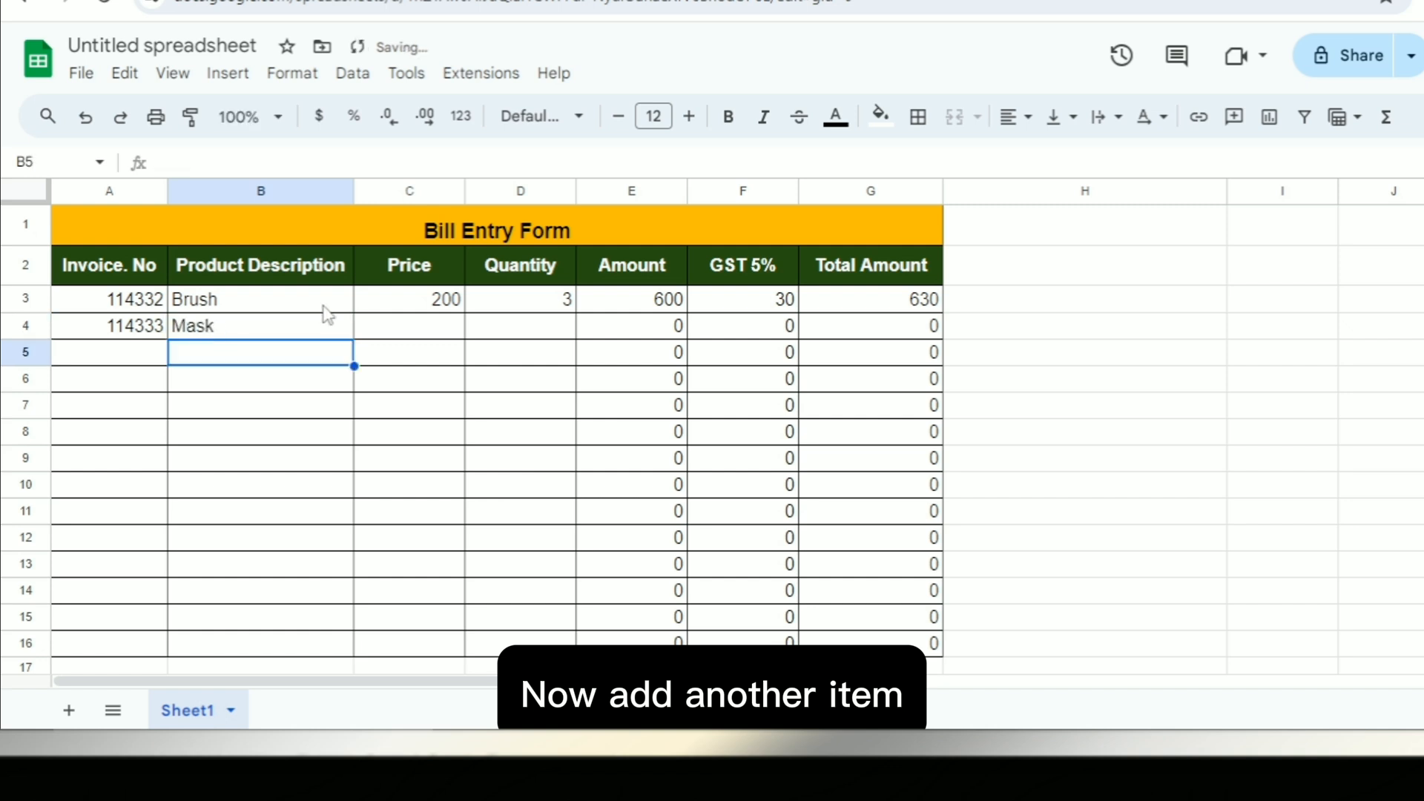
Give the Mask item in row 4 a price of 140 and a quantity of 6
{"action": "left_click", "coordinate": [419, 328]}
{"action": "type", "text": "140"}
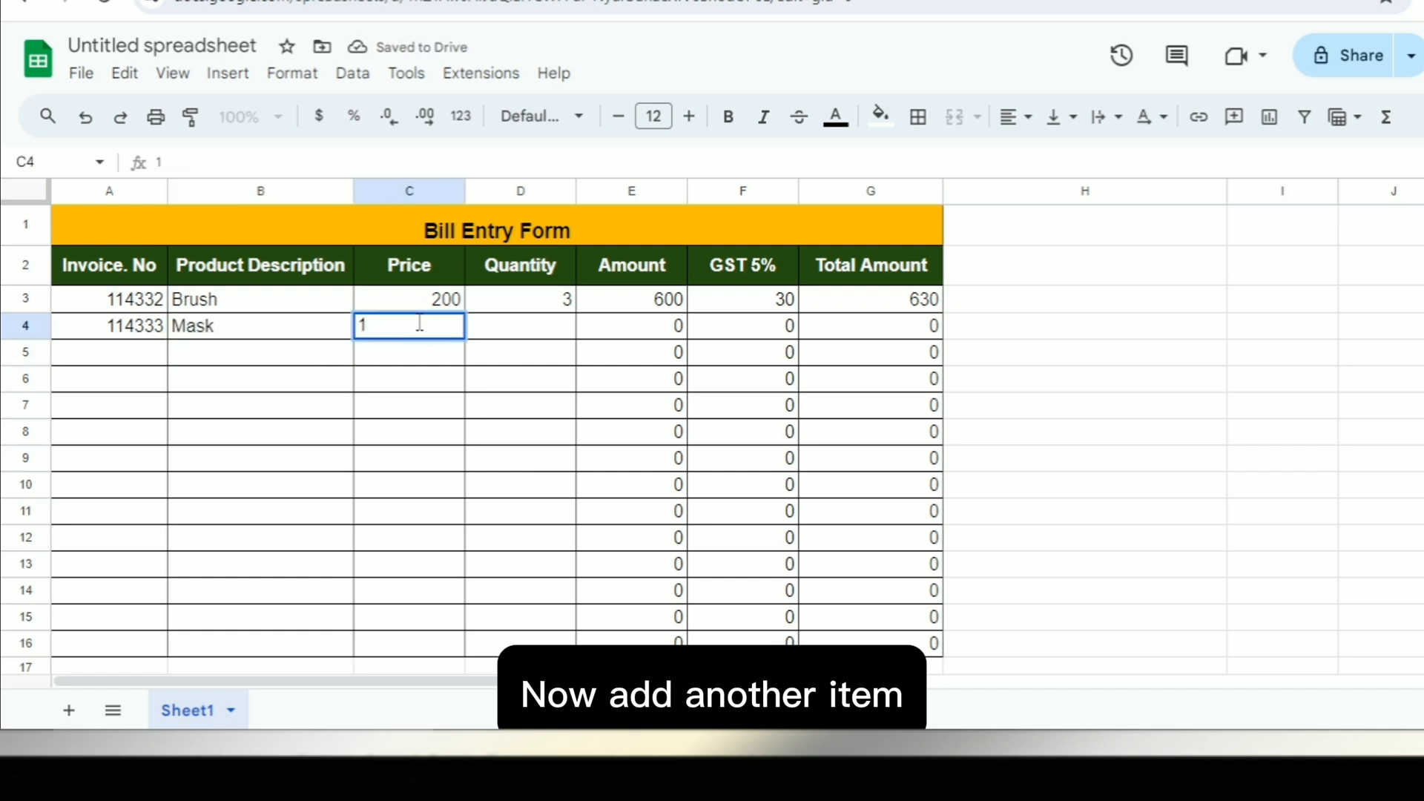
{"action": "left_click", "coordinate": [503, 327]}
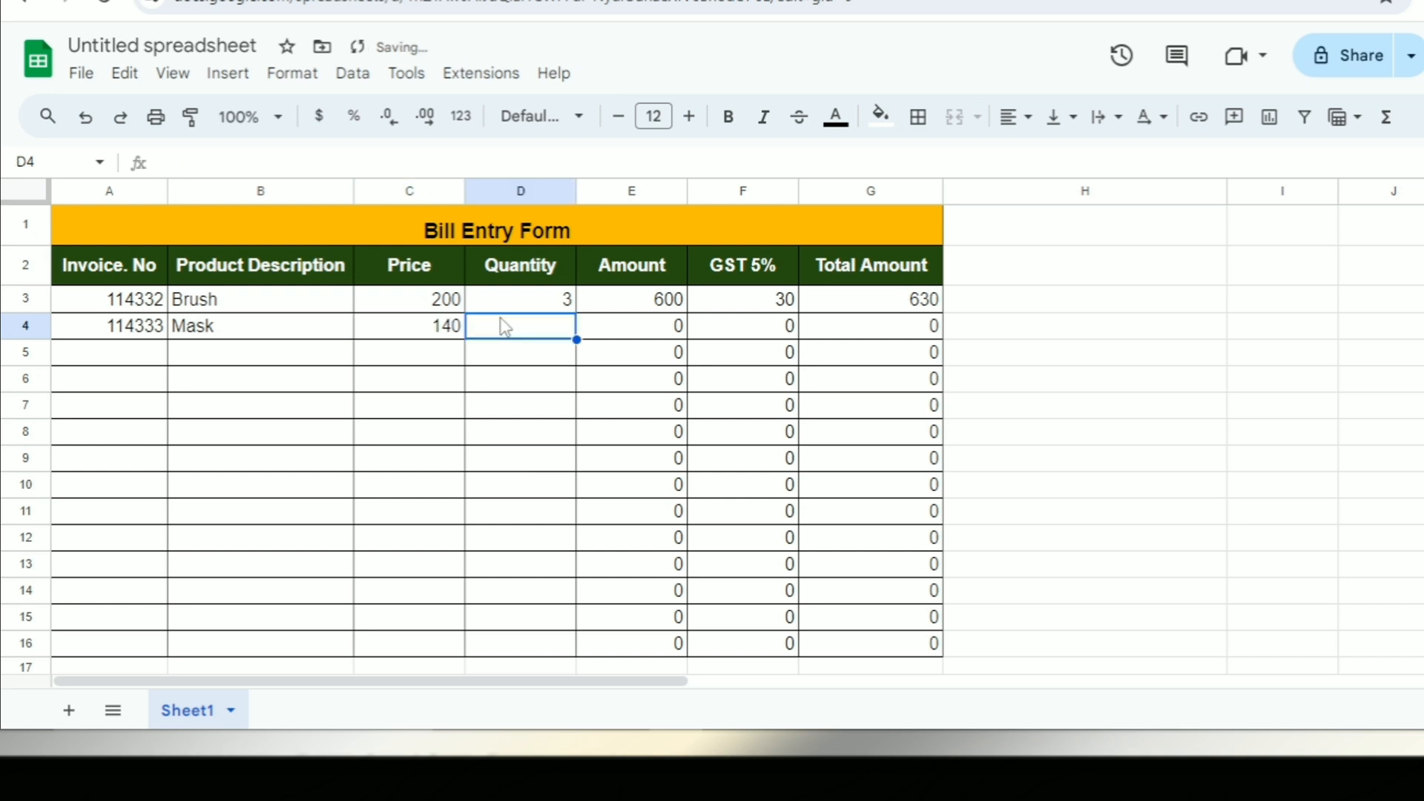
{"action": "type", "text": "6"}
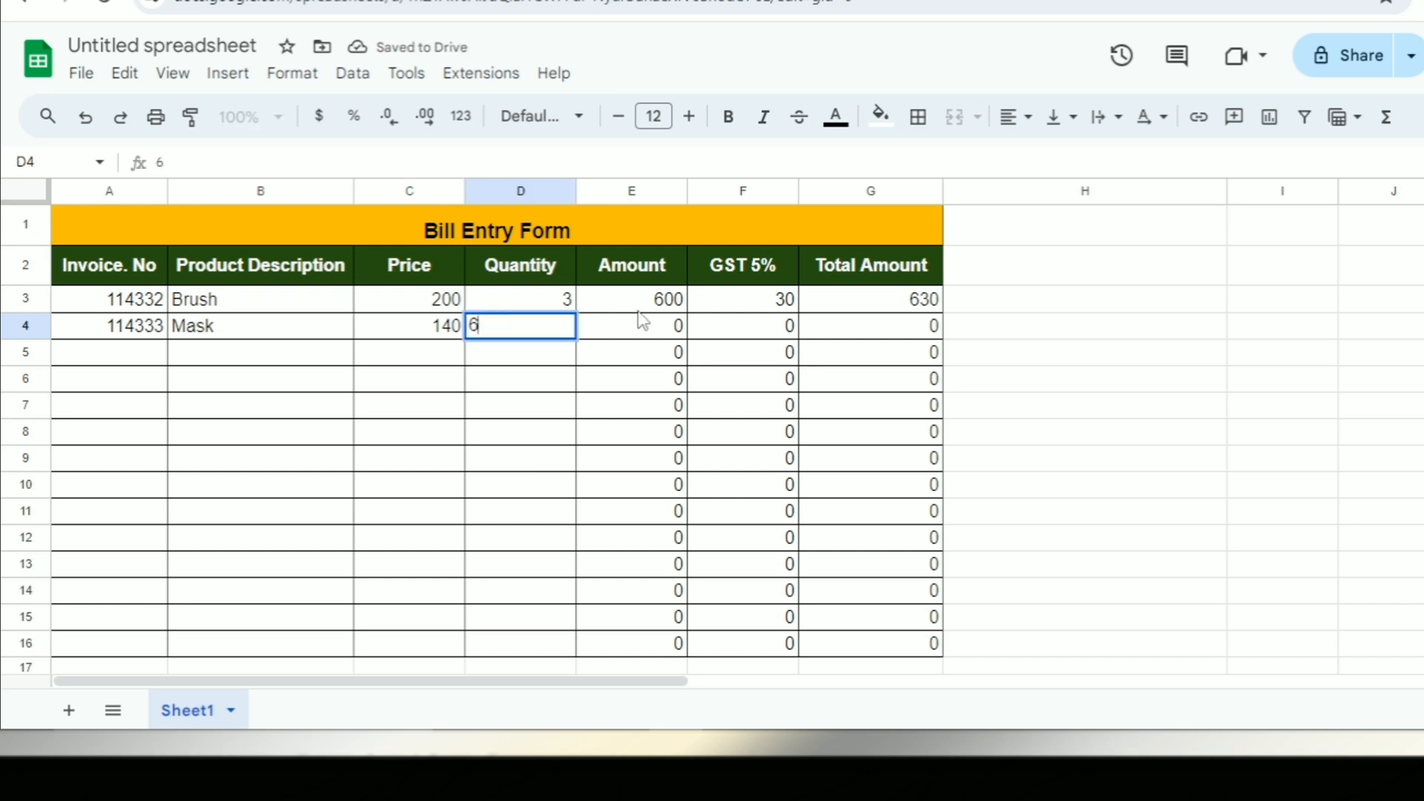
{"action": "left_click", "coordinate": [647, 327]}
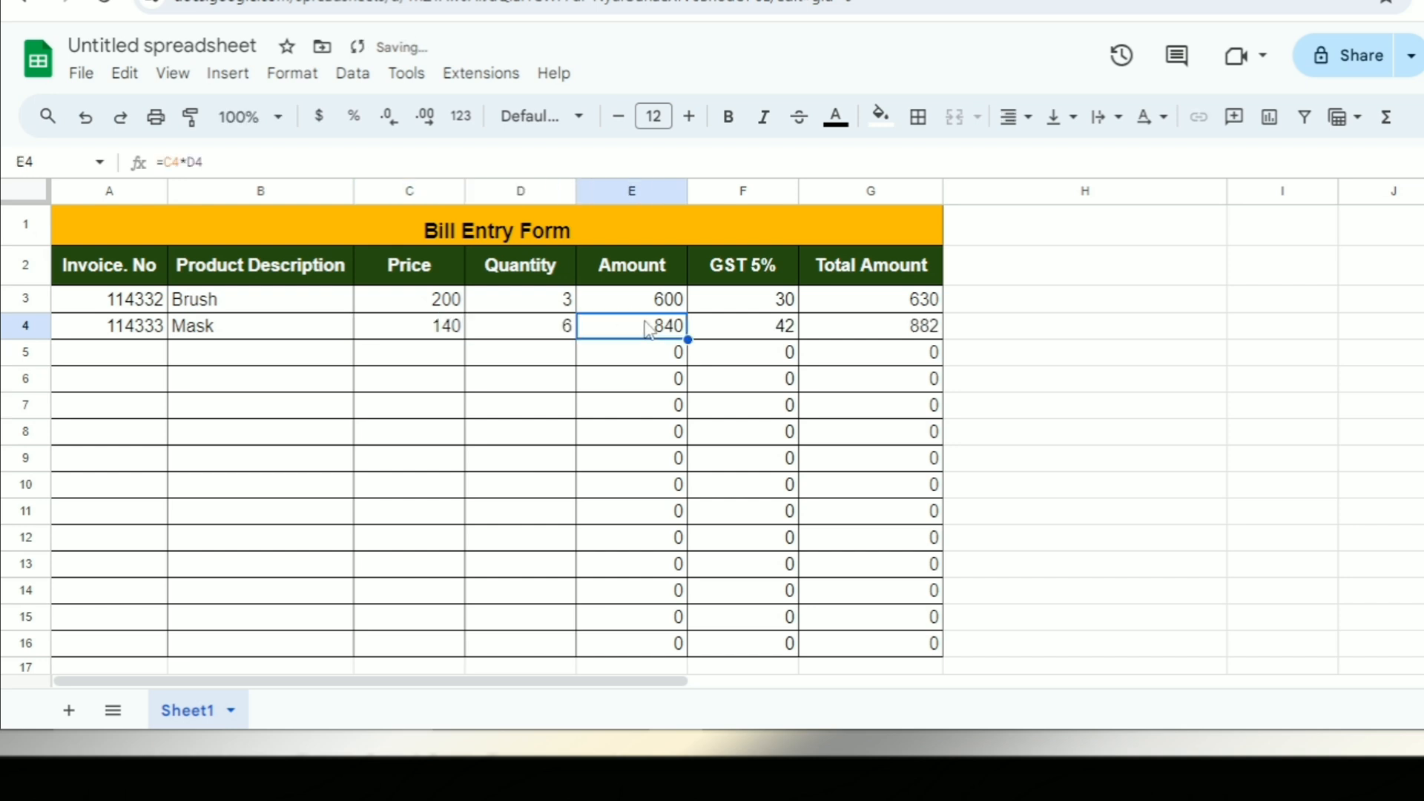
List Hair band, Colours, Jug, Pencil box, Polish, Jar, Storage boxes, Kites, Ink Box, Rack, Shoe rack and Boxes as products in B5:B16
{"action": "left_click", "coordinate": [607, 430]}
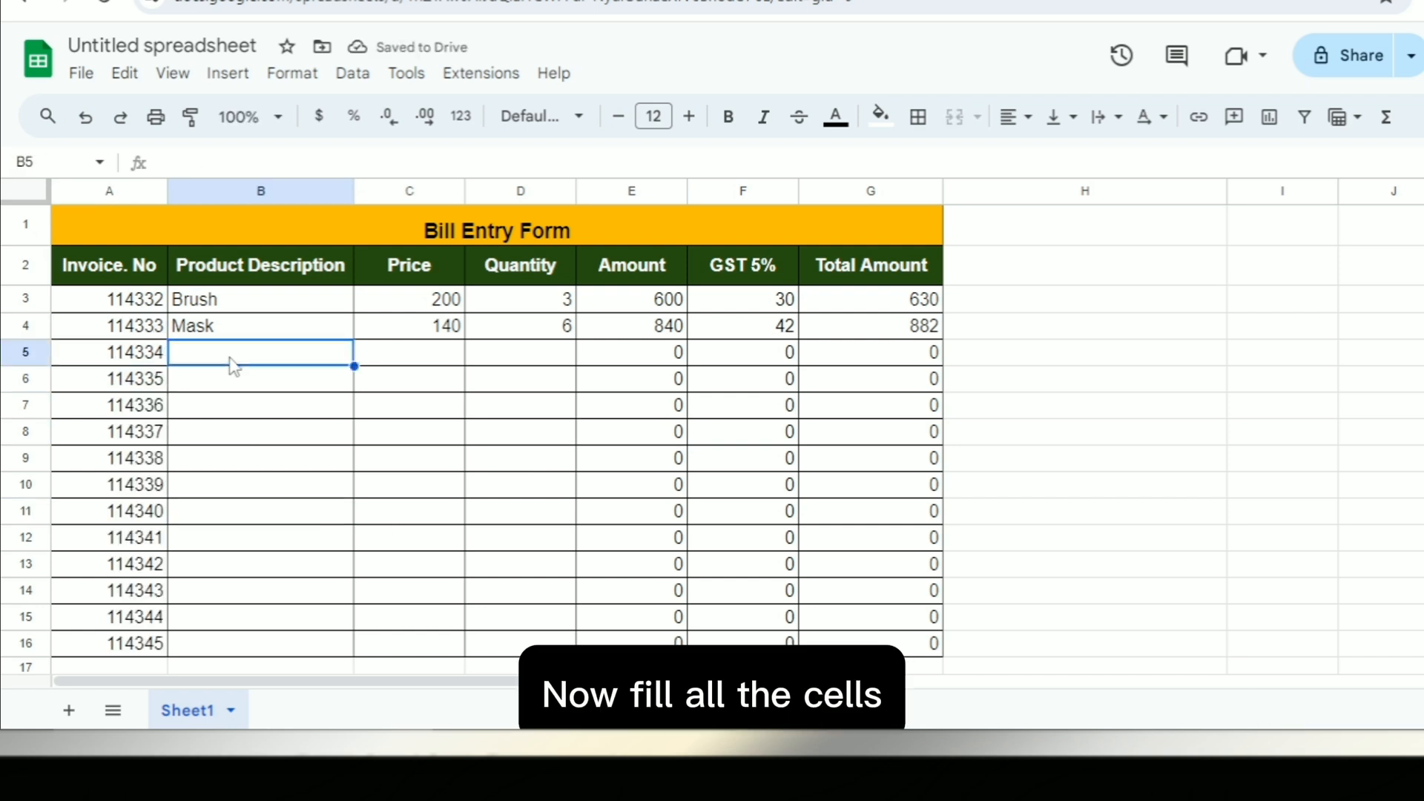
{"action": "type", "text": "Hair band Colours Jug Pencil box Polish Jar Storage boxes Kites Ink Box Rack Shoe rack Boxes"}
Enter prices 120, 67, 40, 90, 90, 50, 400, 89, 20, 600, 700, 70 in C5:C16 and quantities 5 and 10 in D5:D6
{"action": "left_click", "coordinate": [427, 353]}
{"action": "type", "text": "120\t5 67\t10 3"}
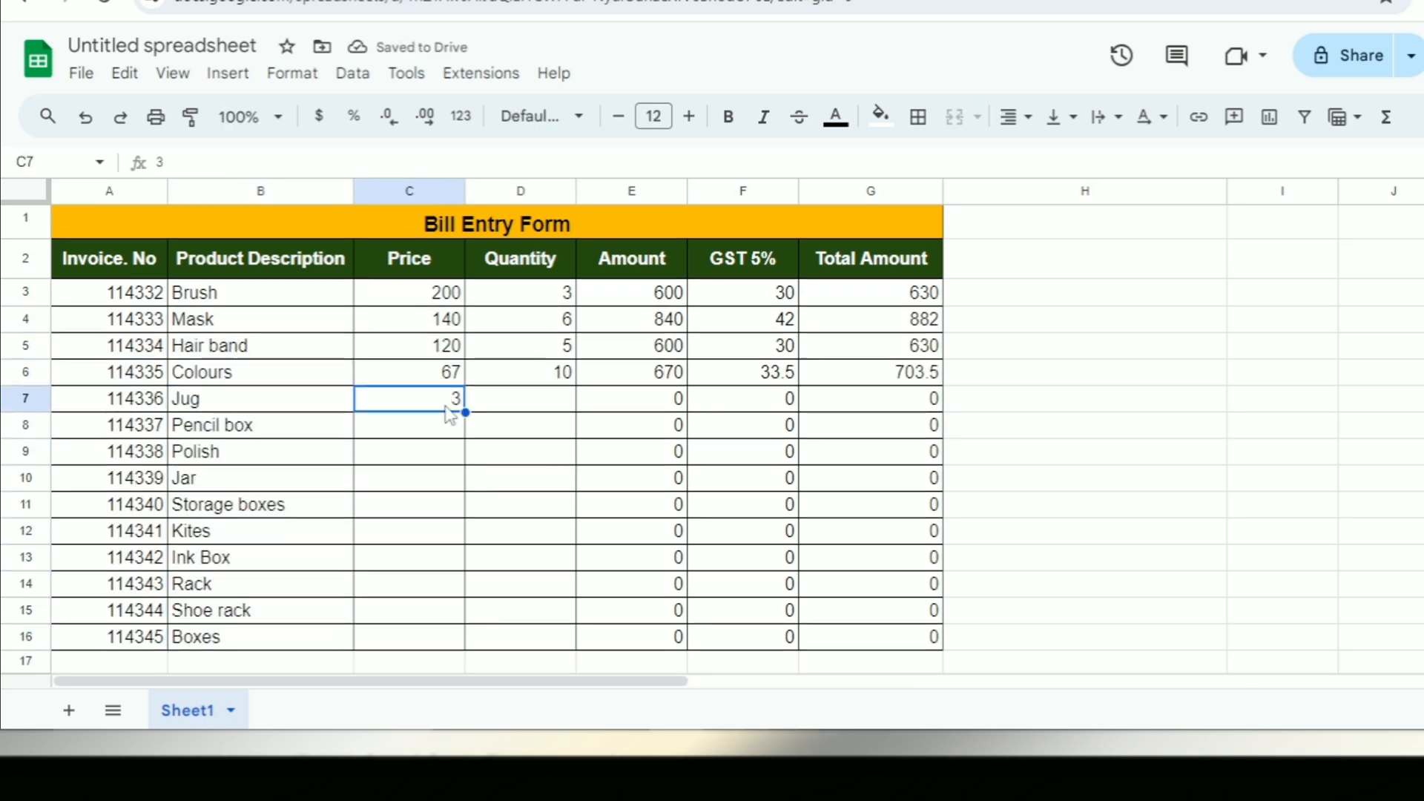
{"action": "type", "text": "40 90 90 50 400 89 20 600 700 70"}
Enter the quantities 4, 3, 2, 1, 5, 7, 6, 1, 3 and 6 in cells D7 through D16
{"action": "left_click", "coordinate": [519, 398]}
{"action": "type", "text": "4 3 2 1 5 7 6 1 3 "}
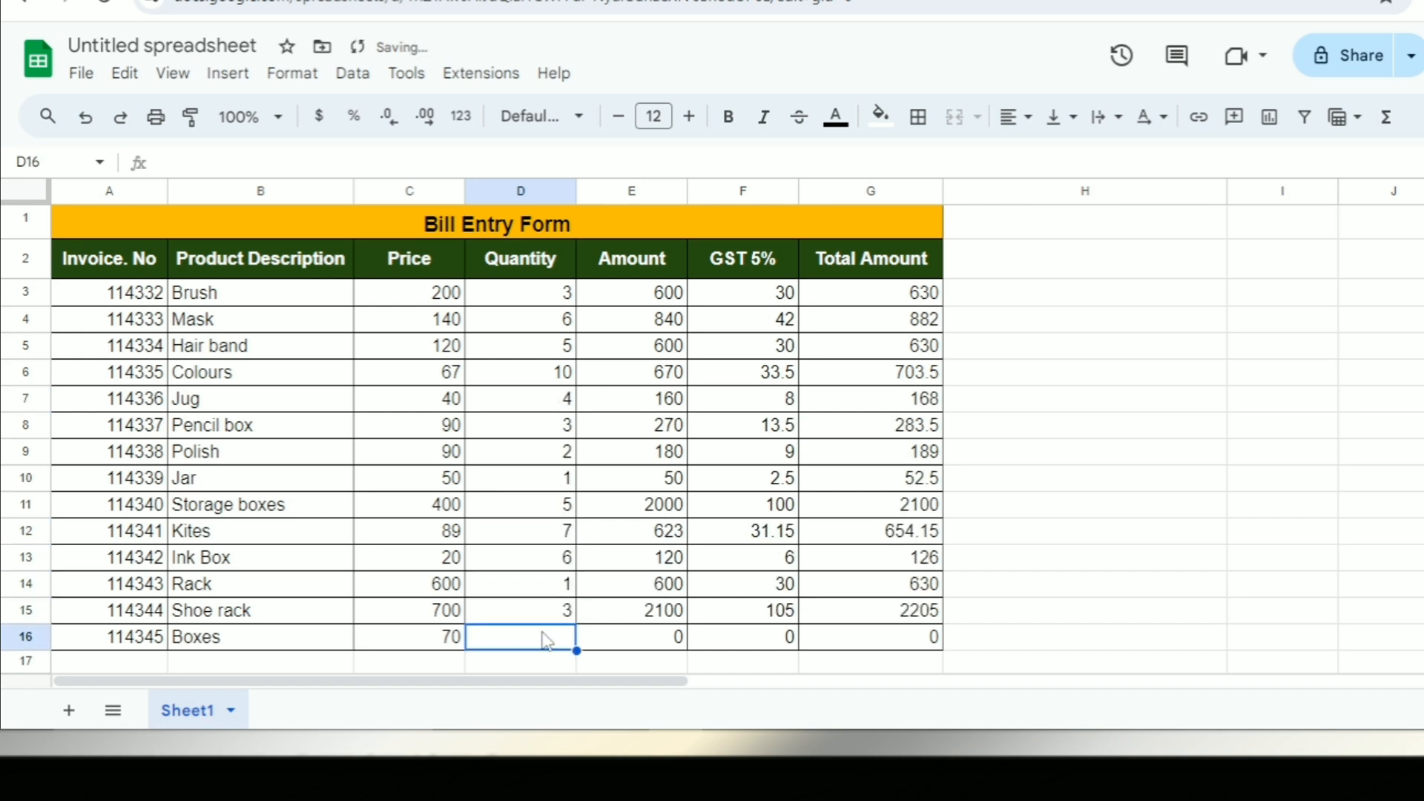
{"action": "type", "text": "6"}
{"action": "left_click", "coordinate": [1039, 481]}
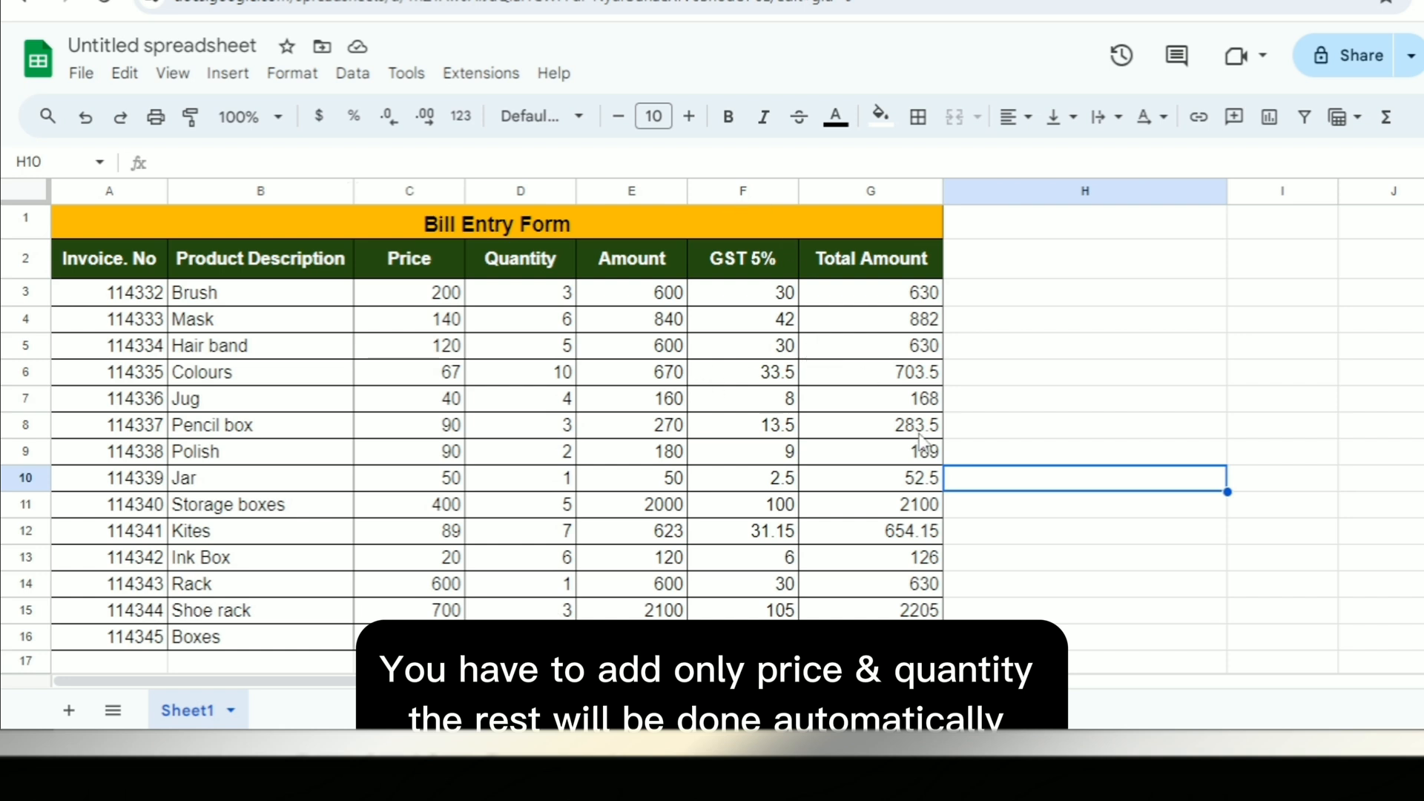
Change the quantity of the Mask item in cell D4 to 5
{"action": "left_click", "coordinate": [545, 329]}
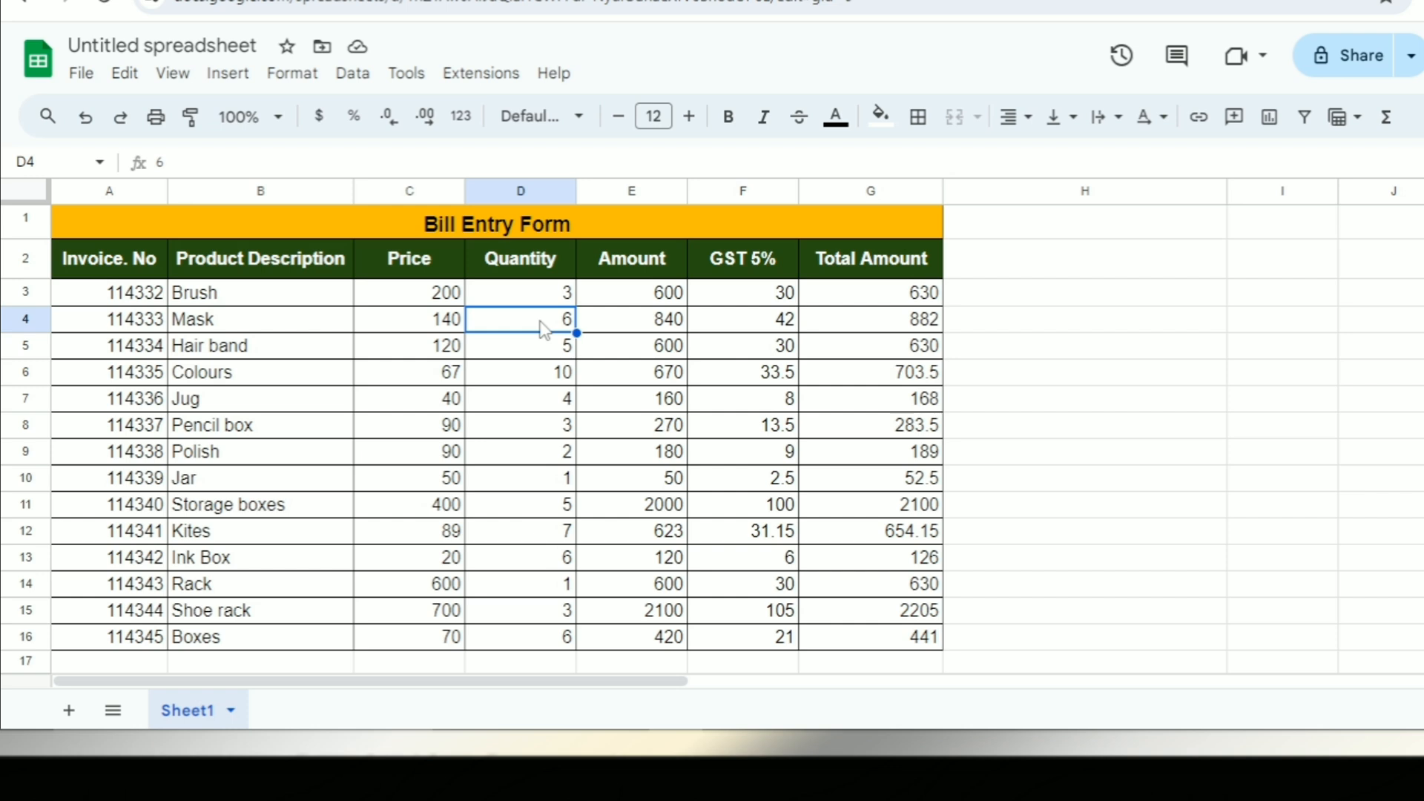
{"action": "key", "text": "Delete"}
{"action": "type", "text": "5"}
{"action": "key", "text": "Return"}
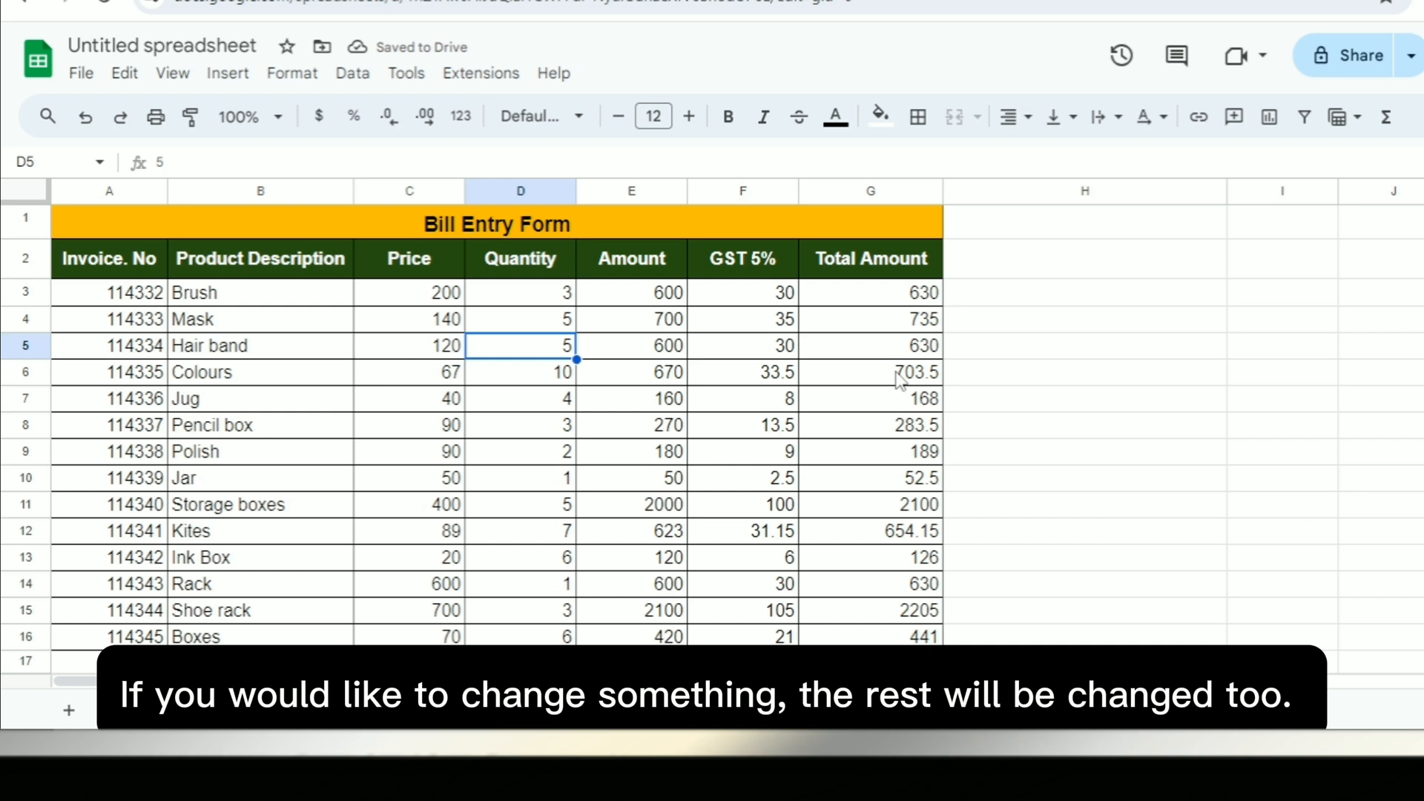
Fill the Remakrs header cell H2 with the same dark green as the other column headers
{"action": "left_click", "coordinate": [1068, 263]}
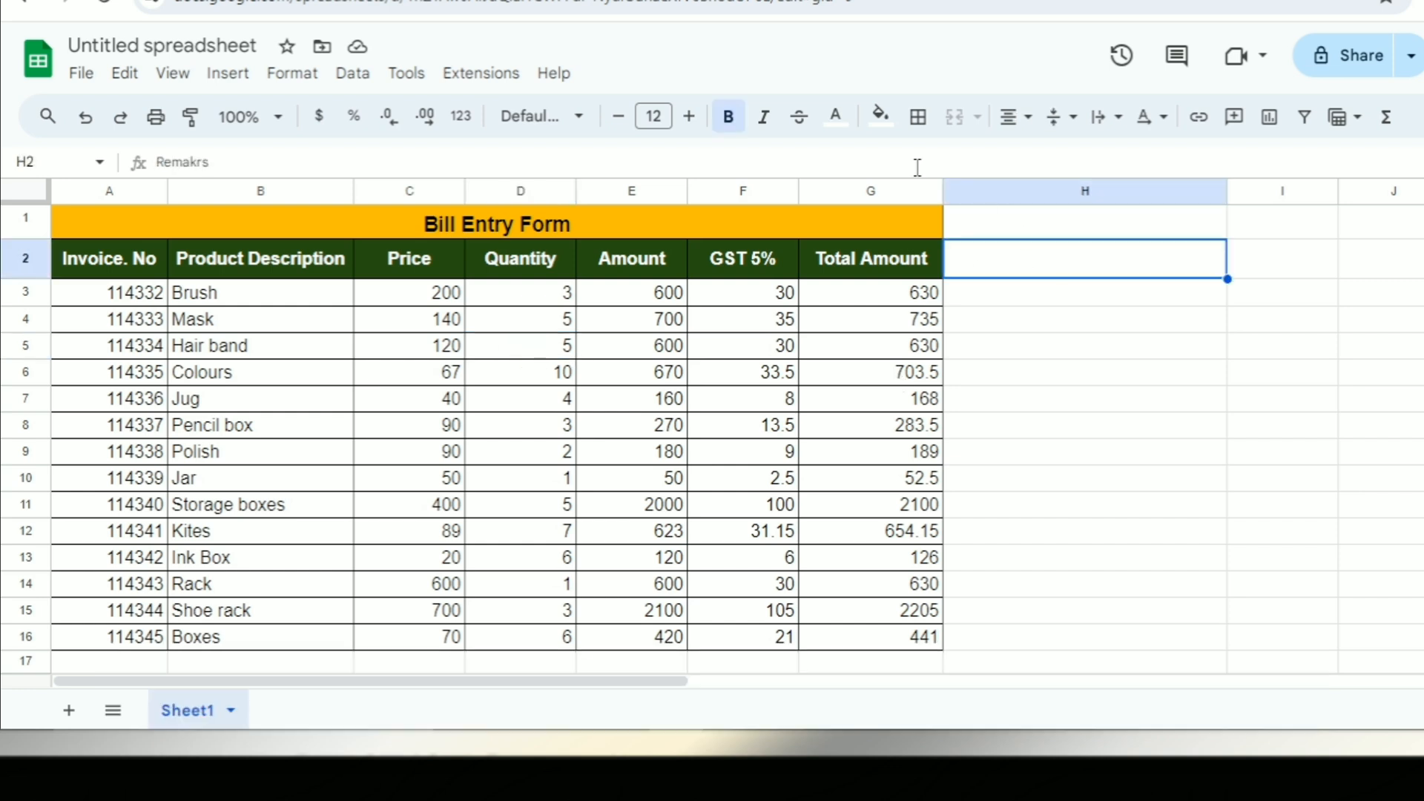
{"action": "left_click", "coordinate": [892, 120]}
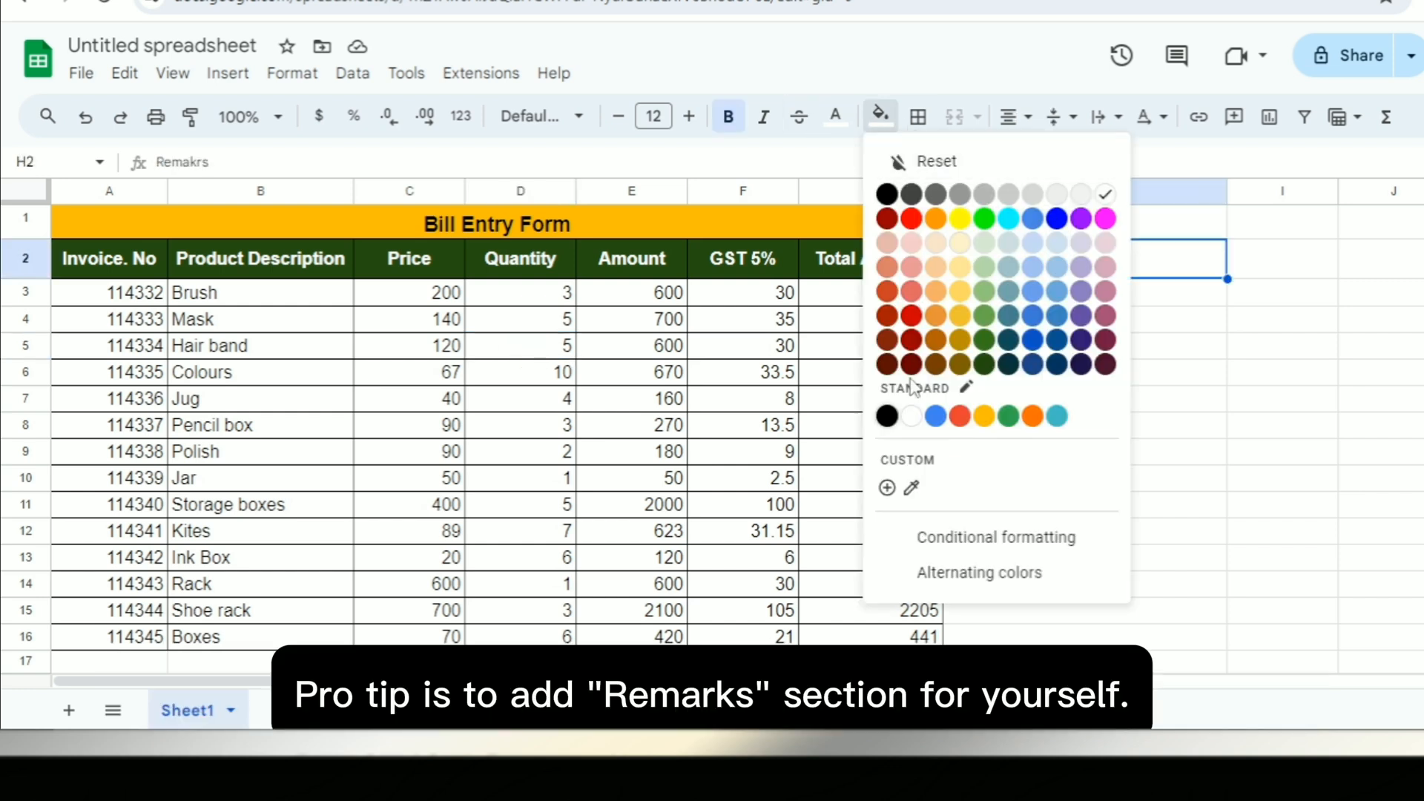
{"action": "left_click", "coordinate": [984, 364]}
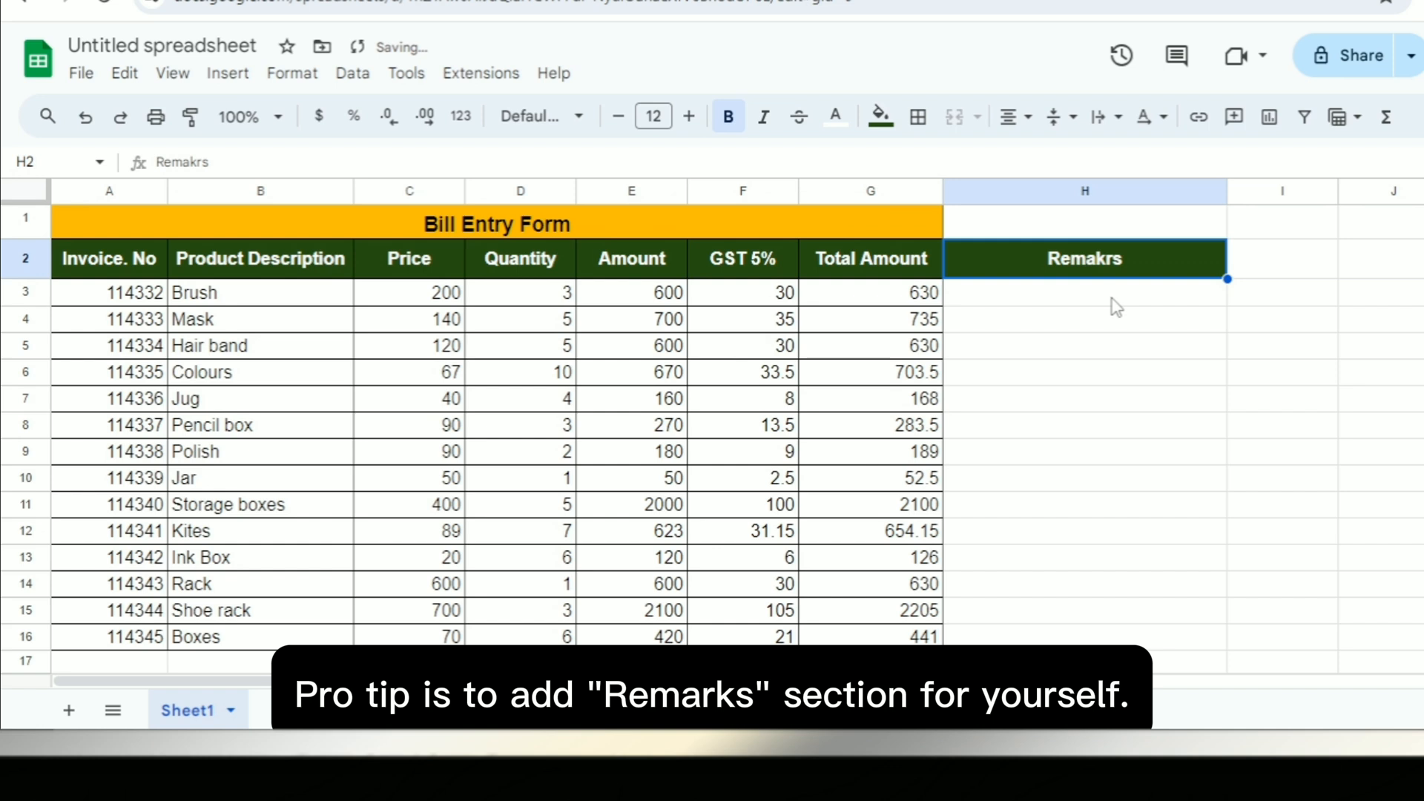
Add the remark "Customer returned" for the Brush item in cell H3
{"action": "left_click", "coordinate": [1113, 300]}
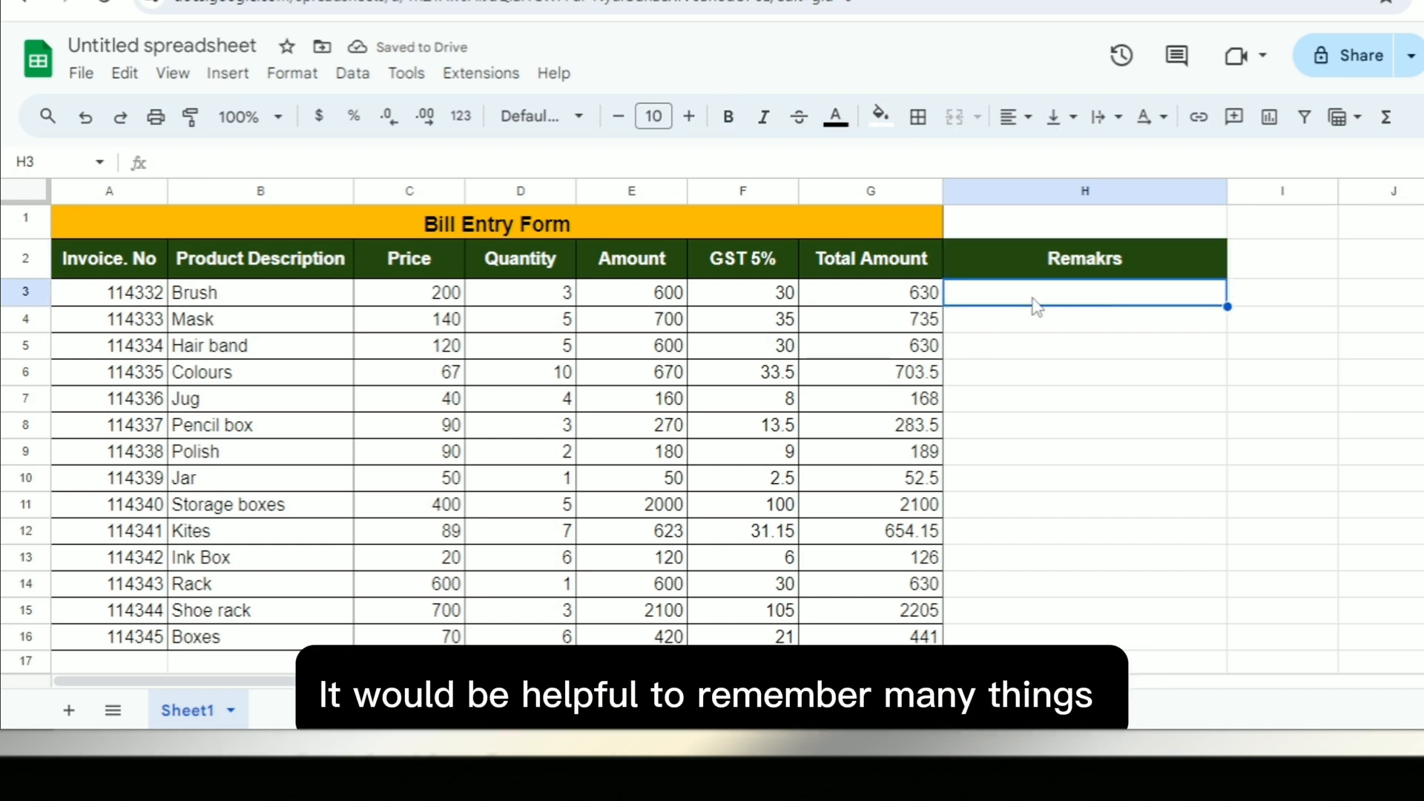
{"action": "type", "text": "Cs"}
{"action": "key", "text": "BackSpace"}
{"action": "type", "text": "u"}
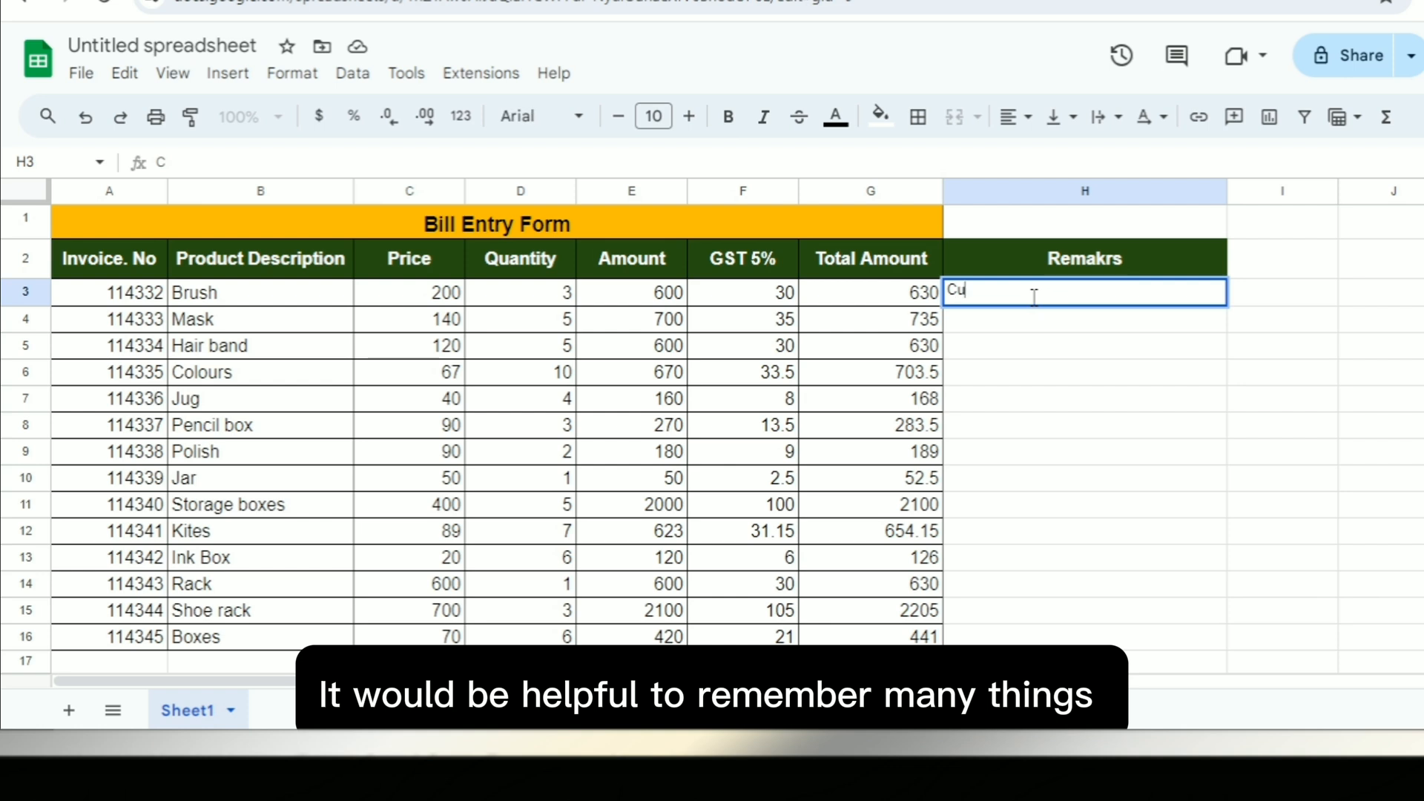
{"action": "type", "text": "stomer returned"}
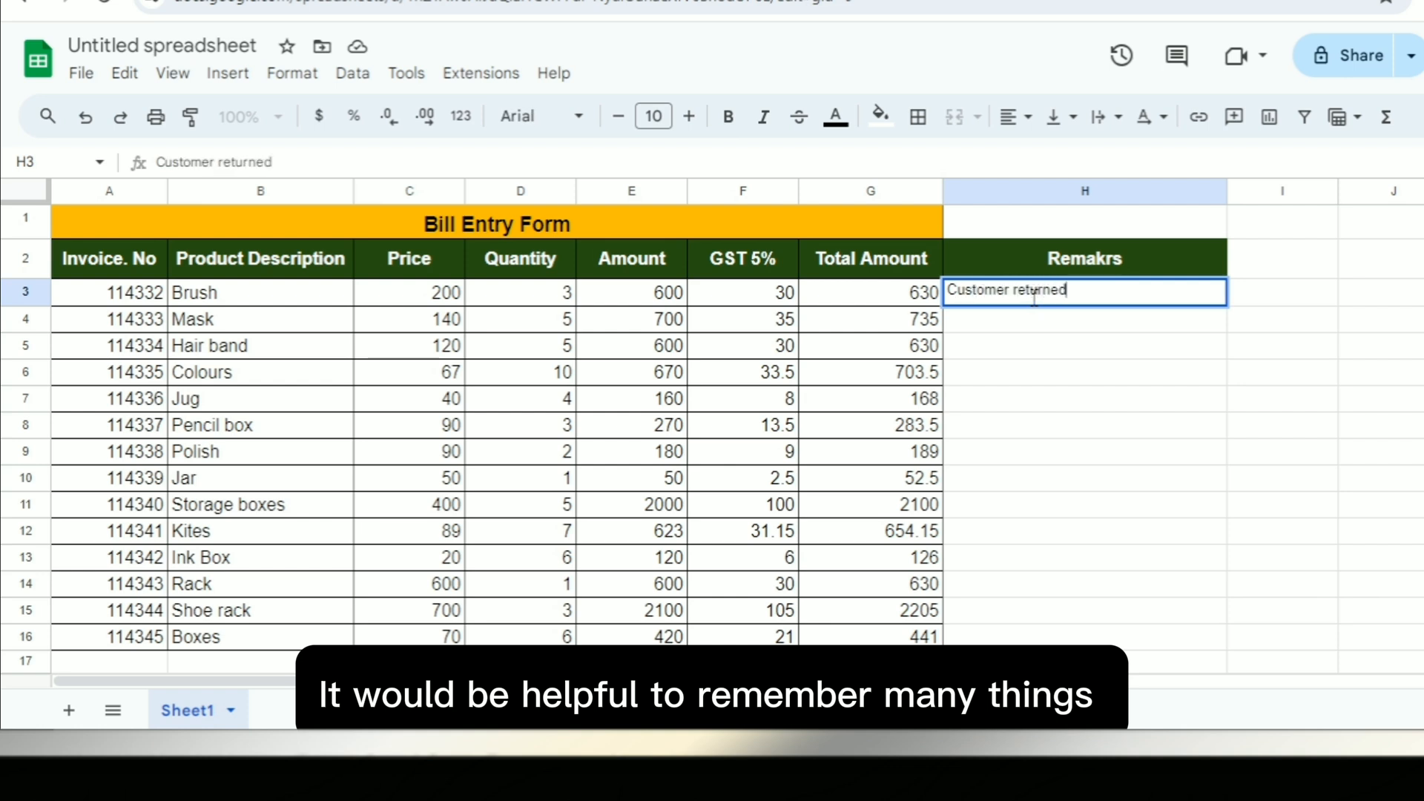
{"action": "key", "text": "Return"}
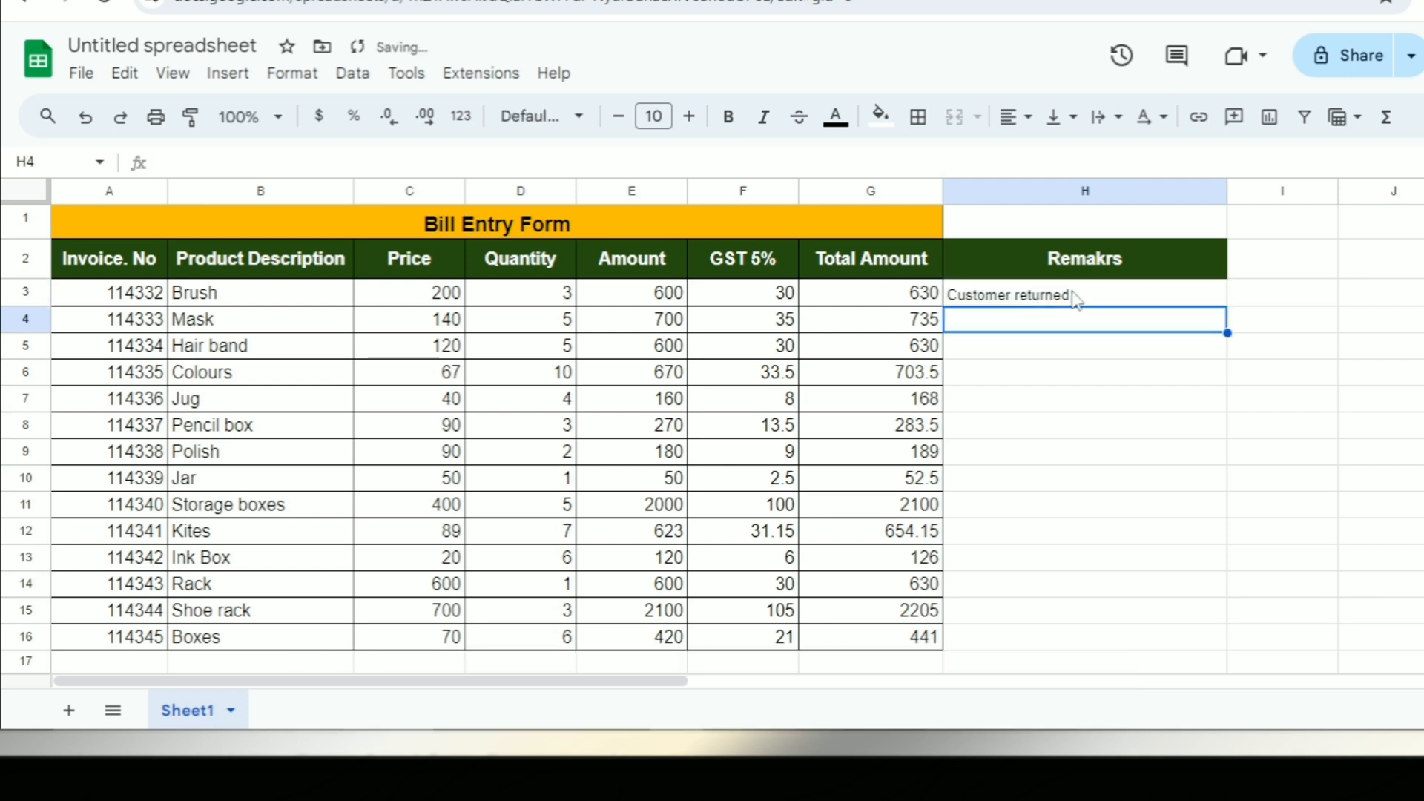
{"action": "left_click", "coordinate": [1147, 273]}
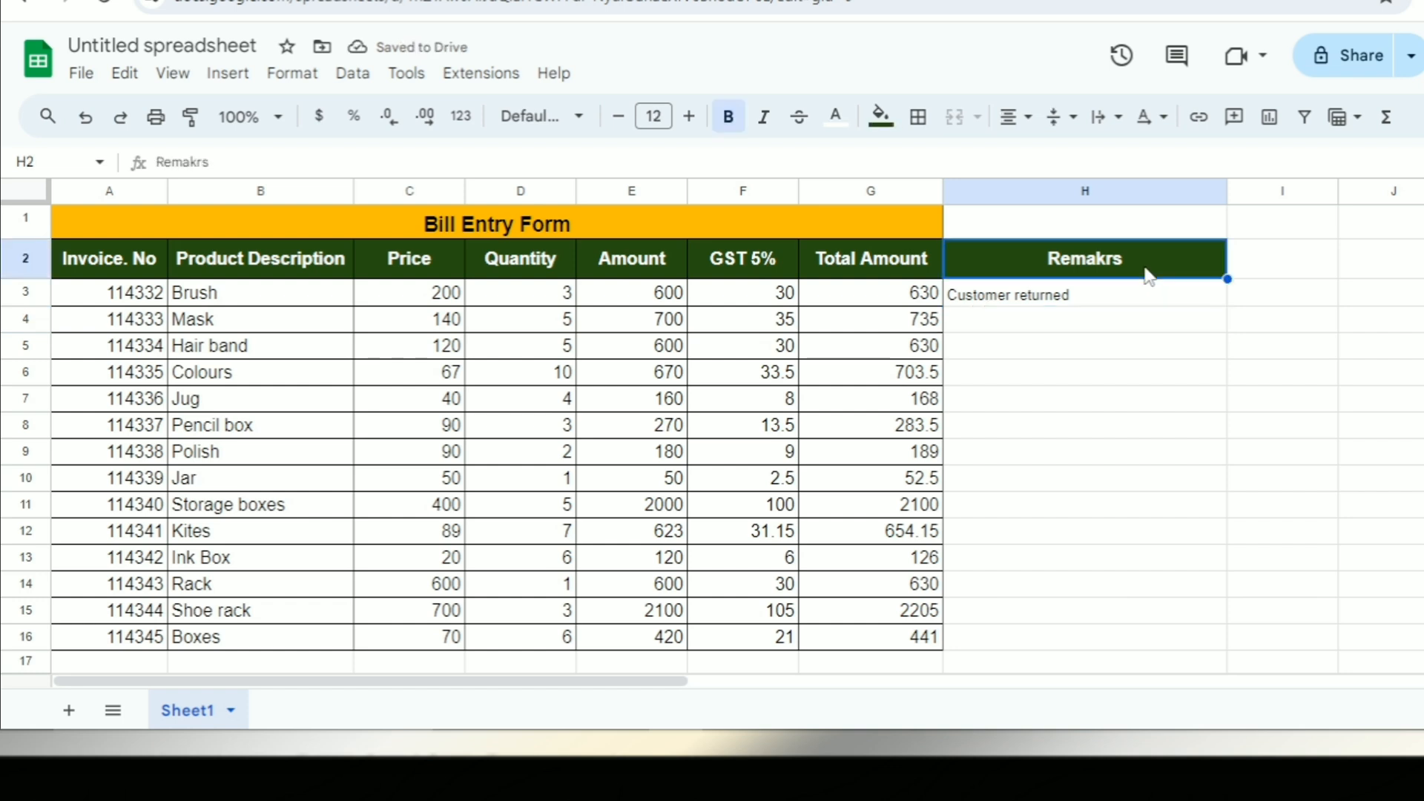